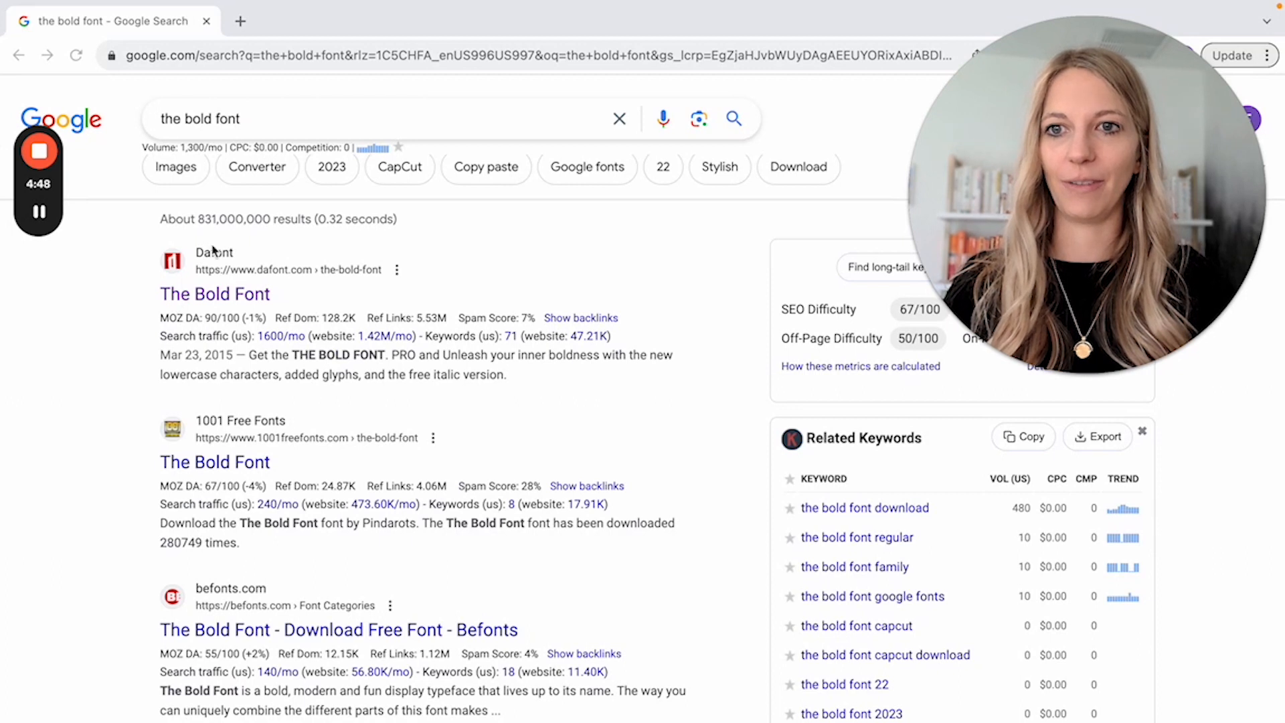
Open the DaFont page for The Bold Font from the search results and download the font
{"action": "left_click", "coordinate": [204, 298]}
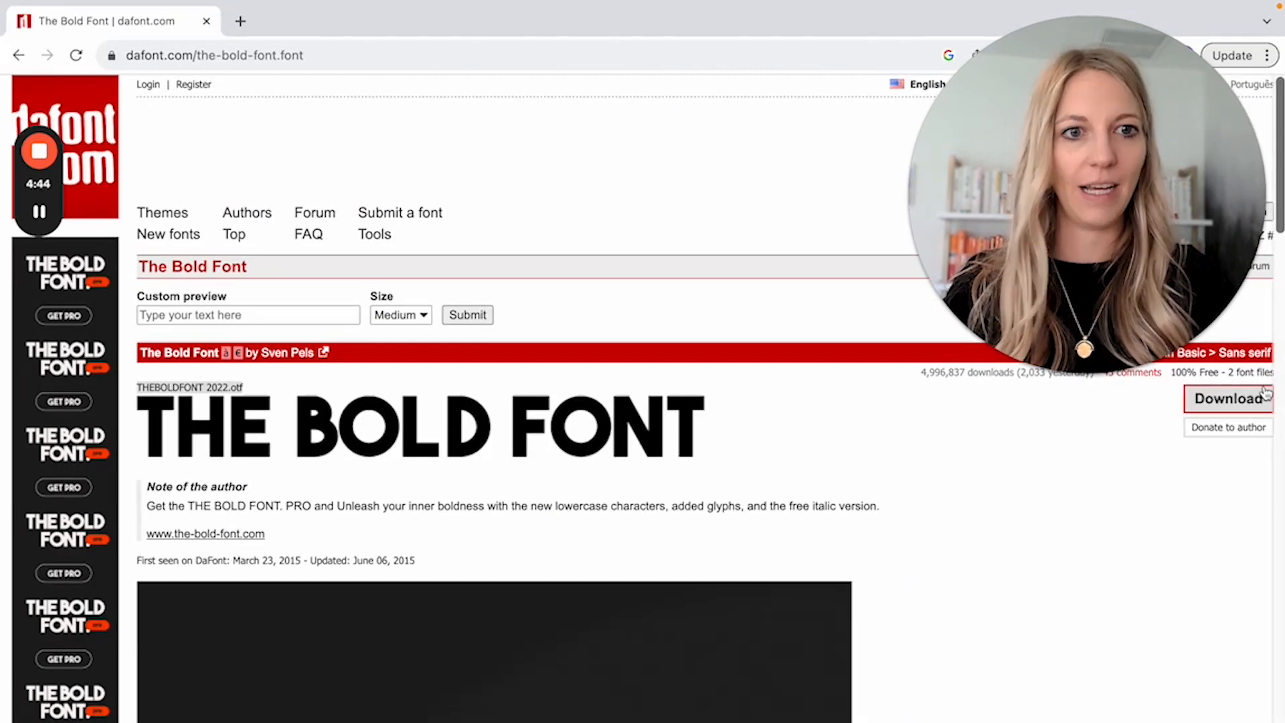
{"action": "left_click", "coordinate": [1244, 405]}
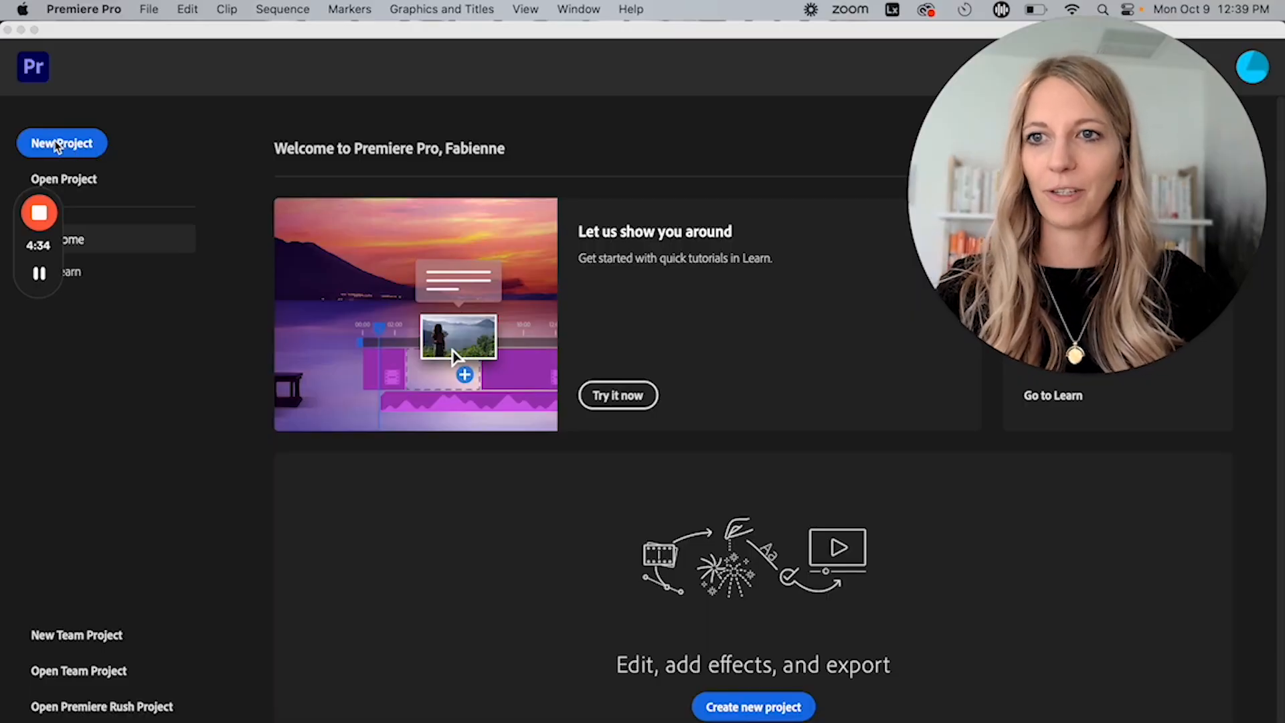
Switch to Premiere Pro and create a new project named "Alex Hormozi" in the default location
{"action": "left_click", "coordinate": [59, 145]}
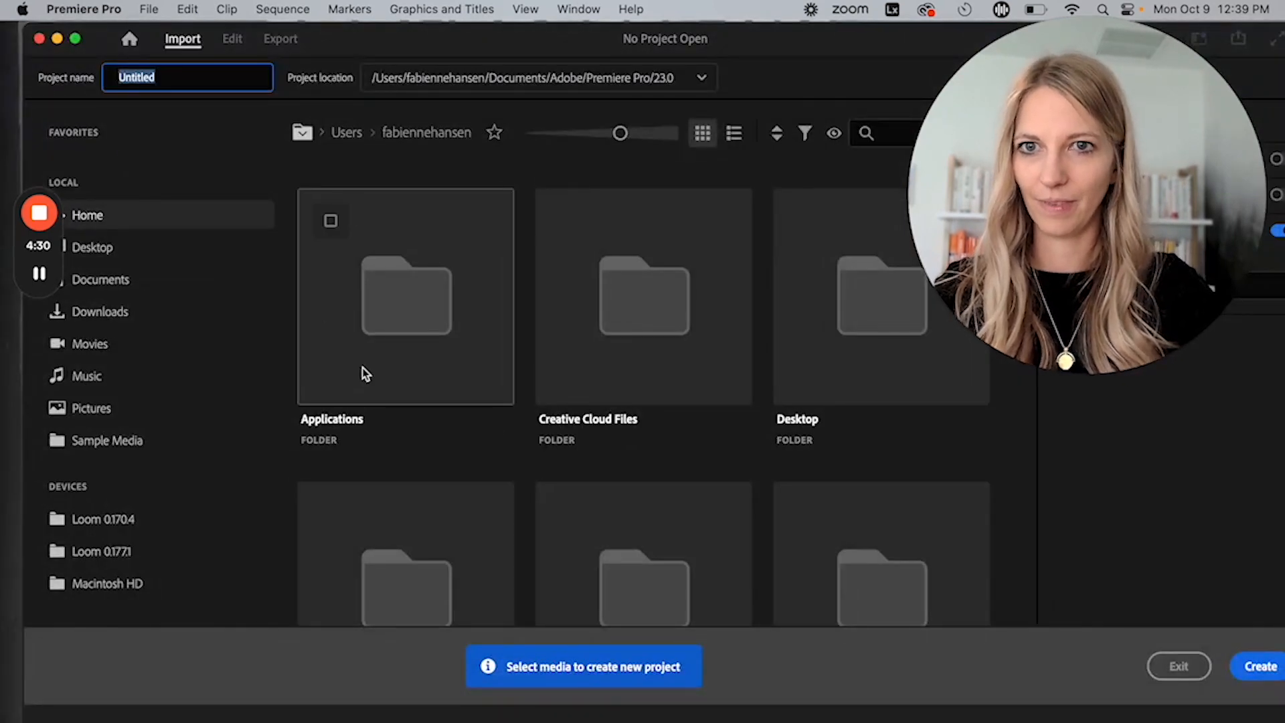
{"action": "type", "text": "Alex Hormozi"}
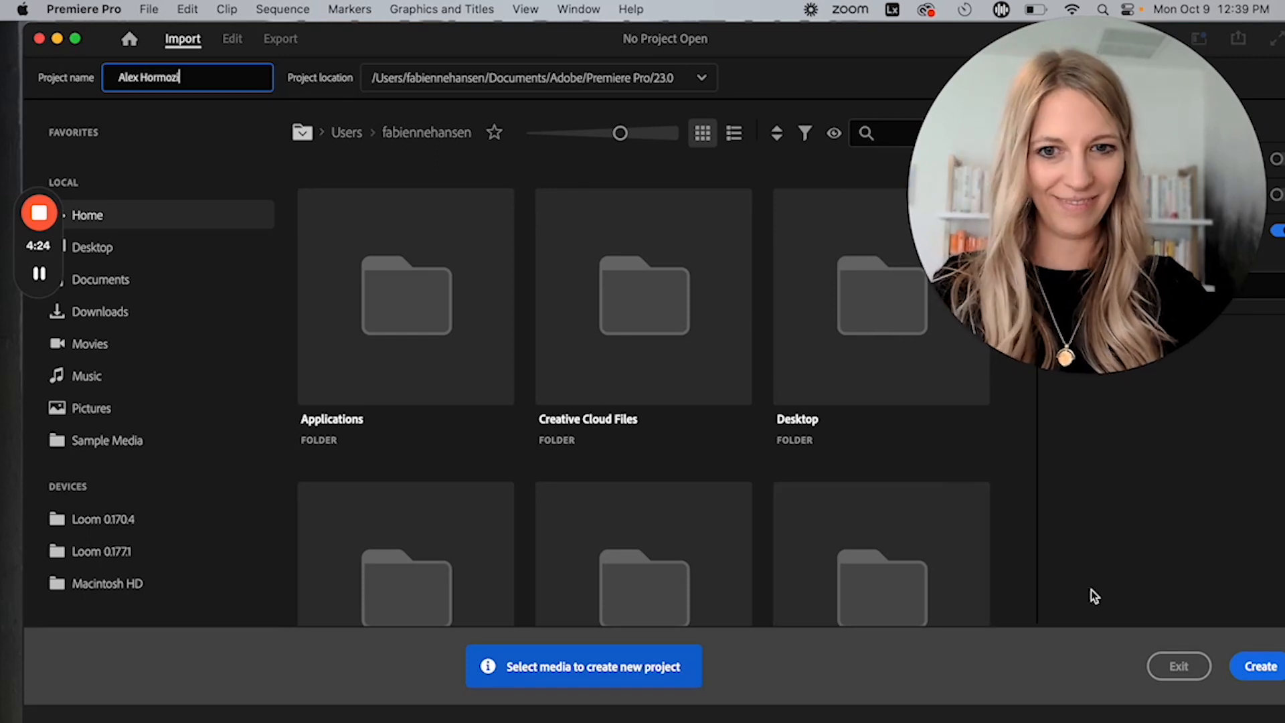
{"action": "left_click", "coordinate": [1263, 669]}
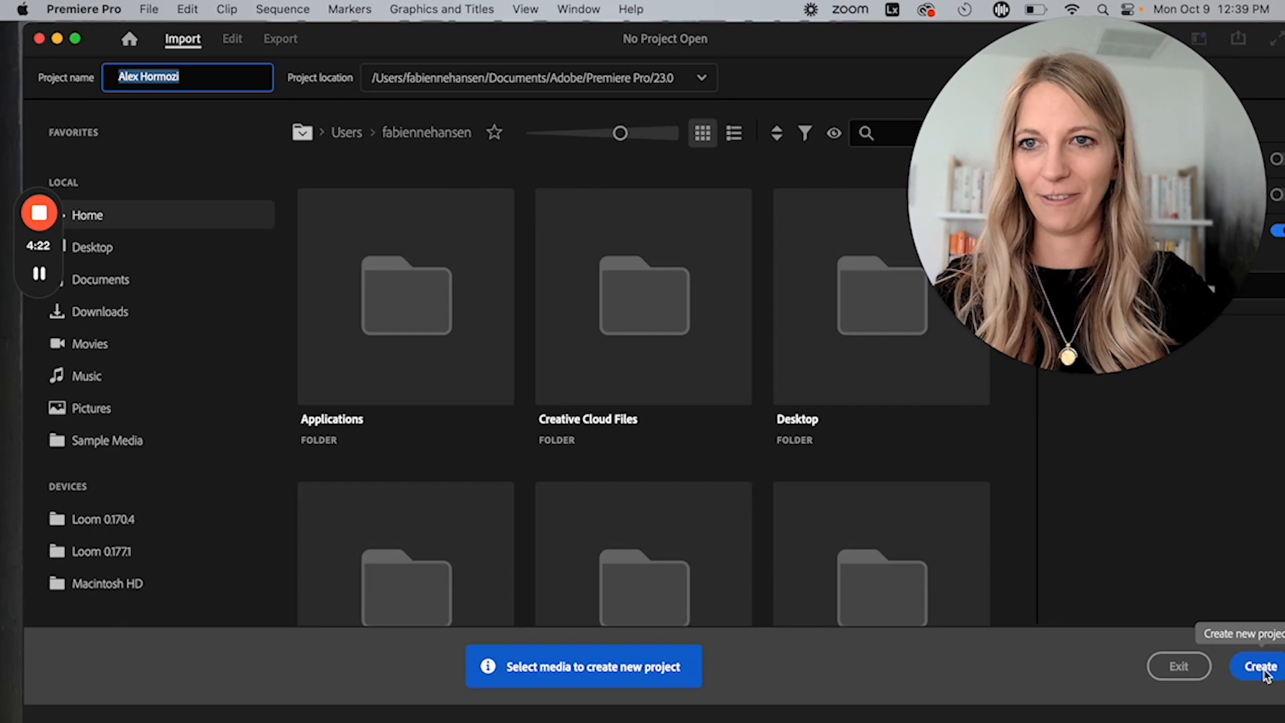
{"action": "left_click", "coordinate": [1264, 671]}
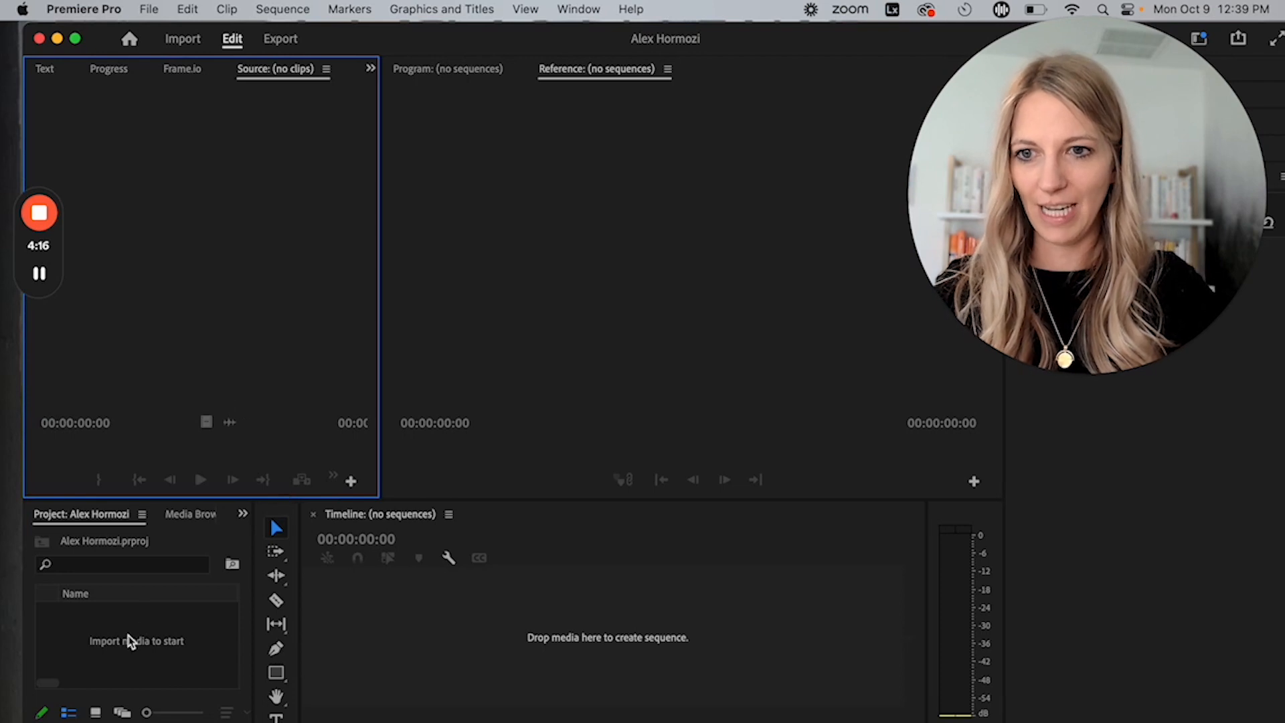
Import the video clip IMG_8597.MOV from the Downloads folder into the project
{"action": "left_click", "coordinate": [143, 643]}
{"action": "double_click", "coordinate": [143, 643]}
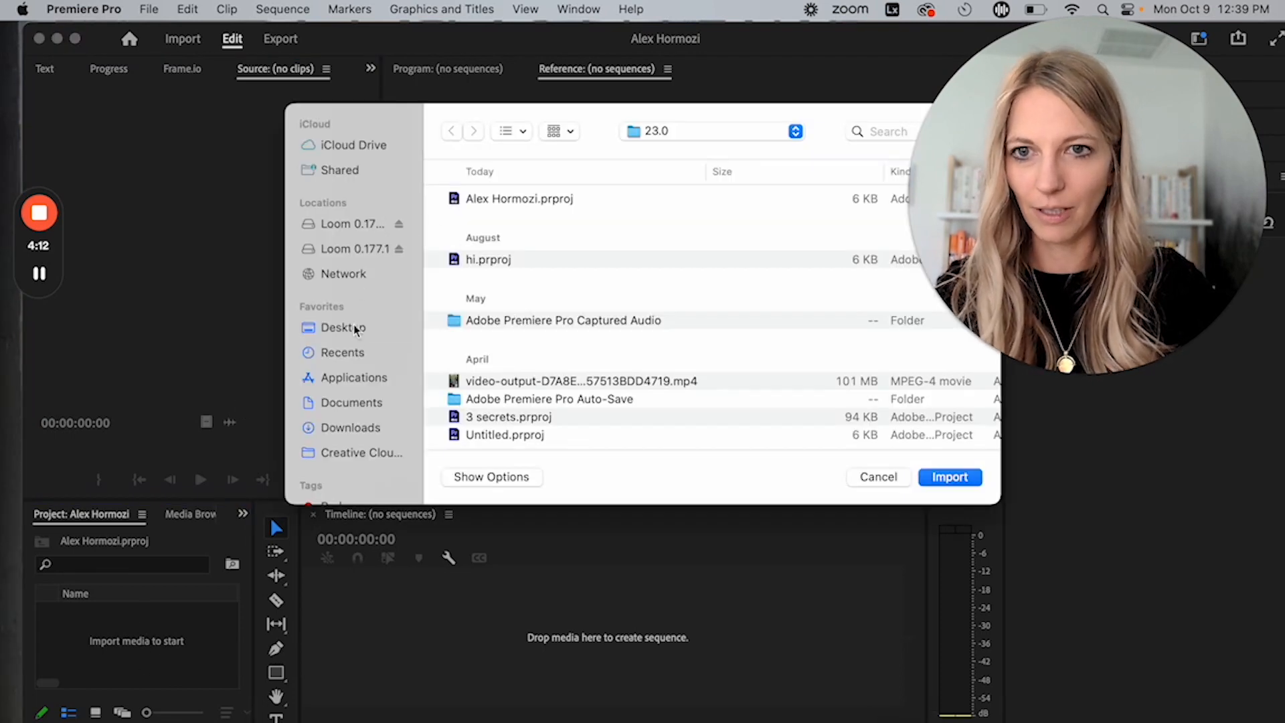
{"action": "left_click", "coordinate": [357, 328]}
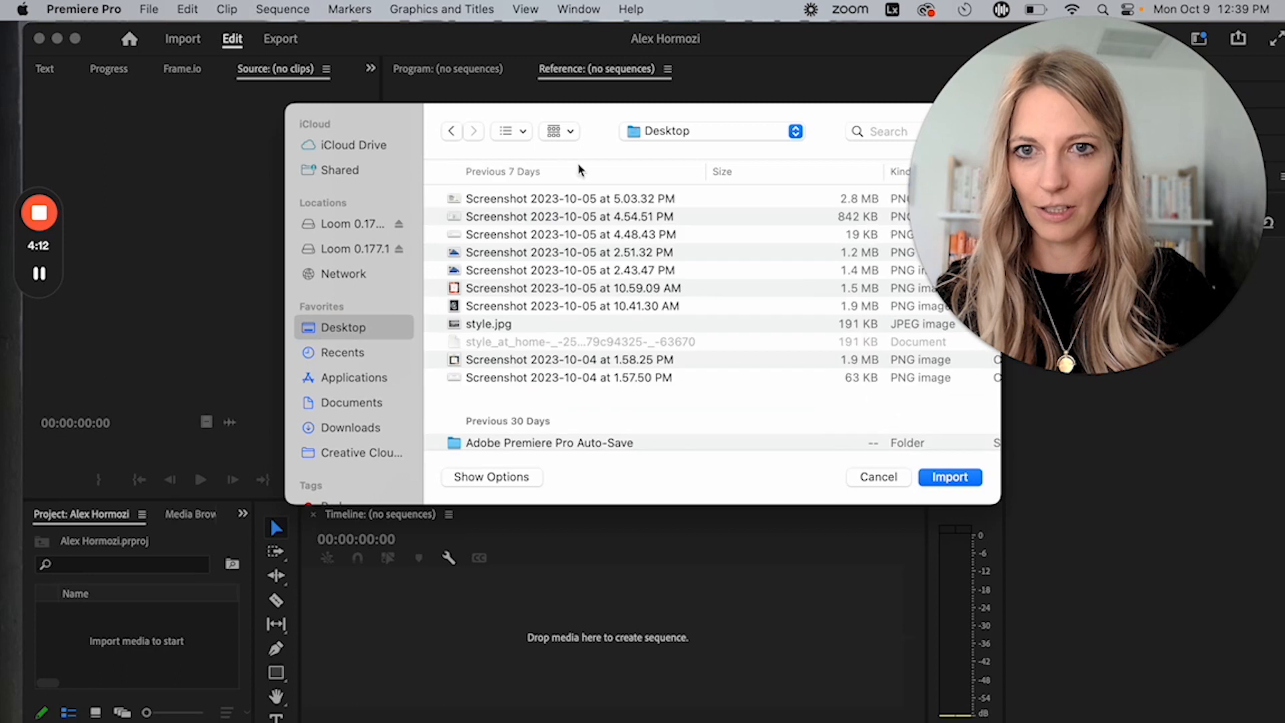
{"action": "left_click", "coordinate": [356, 427]}
{"action": "double_click", "coordinate": [519, 200]}
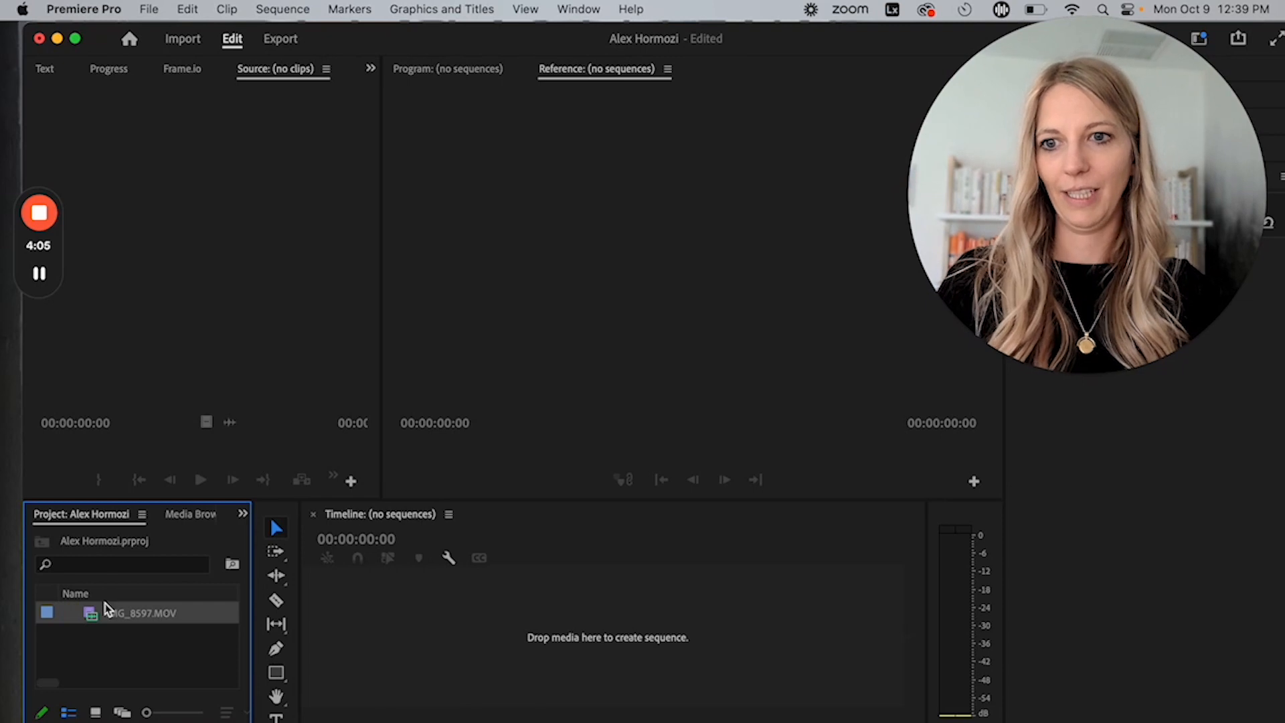
Create a sequence from IMG_8597.MOV on the timeline and place the playhead at its start
{"action": "mouse_move", "coordinate": [109, 624]}
{"action": "left_click_drag", "start_coordinate": [109, 625], "coordinate": [520, 644]}
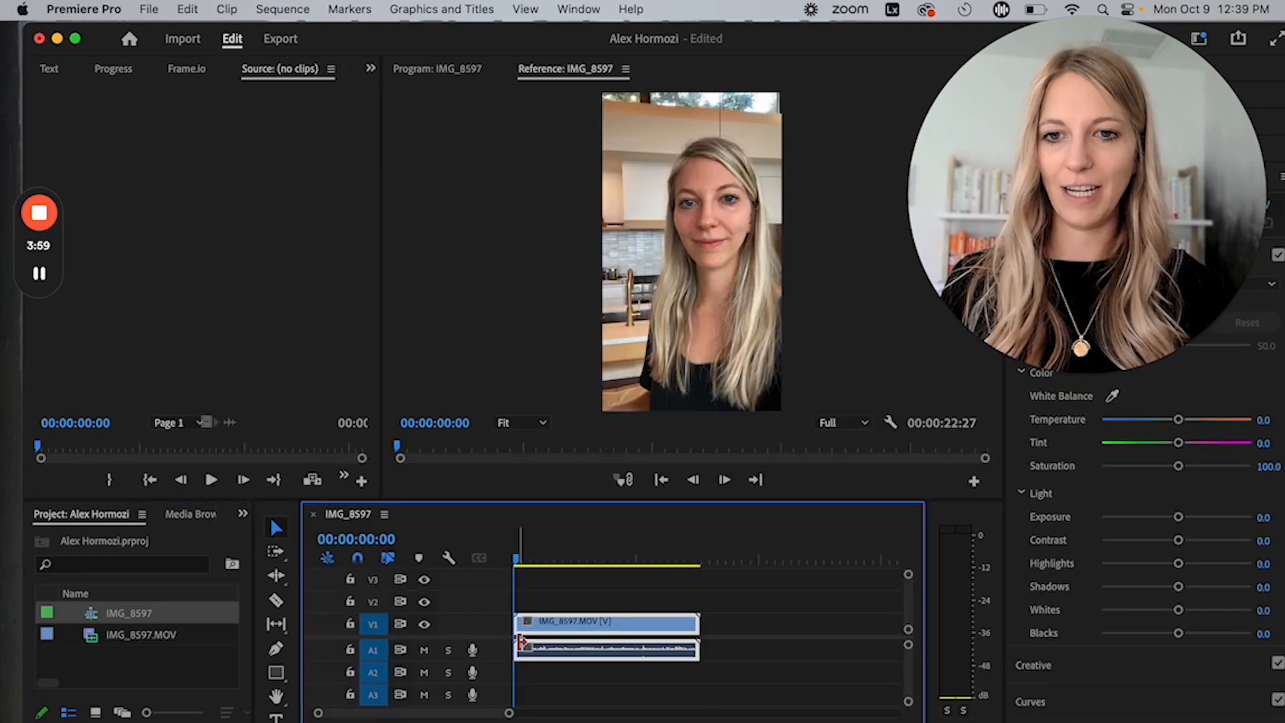
{"action": "left_click_drag", "start_coordinate": [529, 561], "coordinate": [488, 552]}
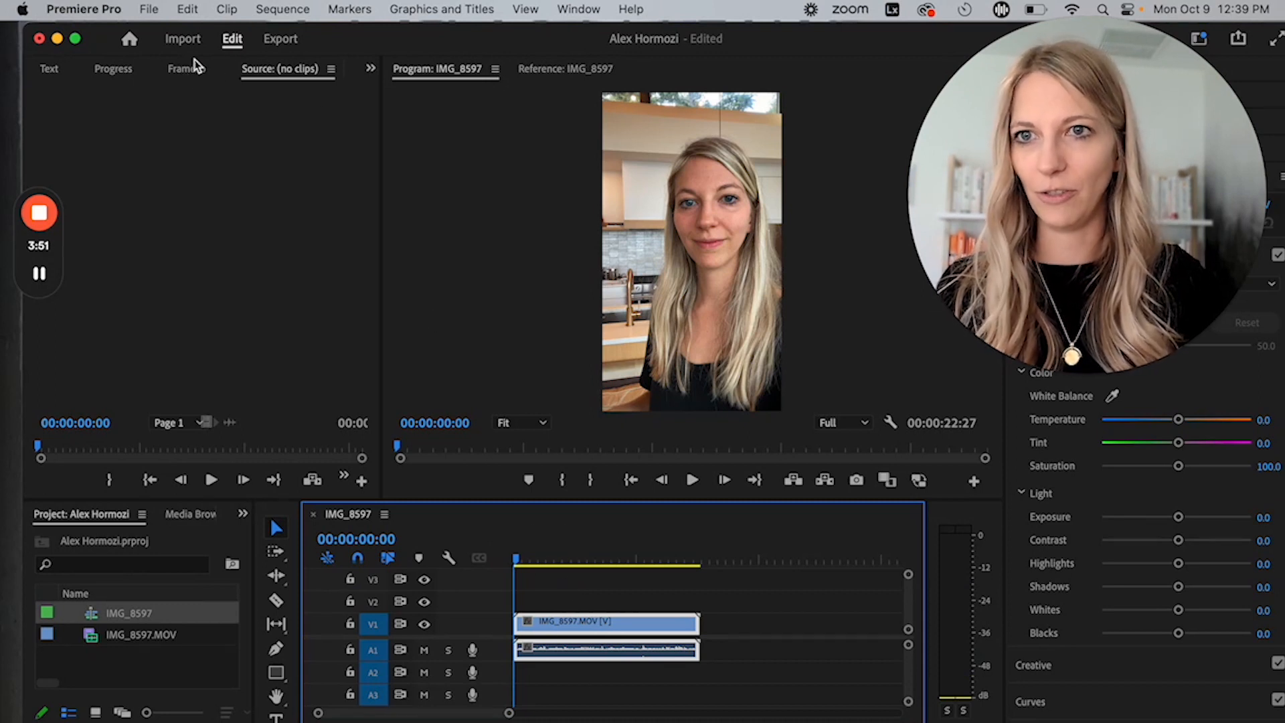
Transcribe the sequence in English without separating speakers, using the Mix audio track
{"action": "left_click", "coordinate": [54, 71]}
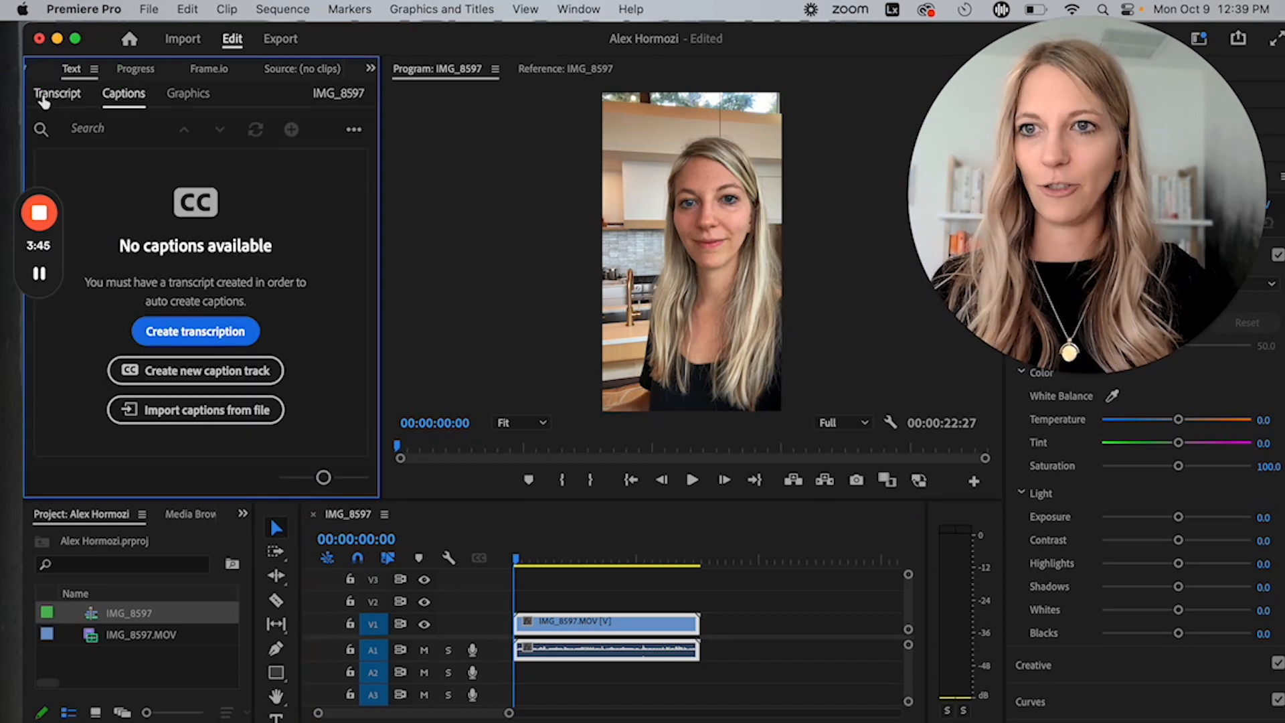
{"action": "left_click", "coordinate": [56, 94]}
{"action": "left_click", "coordinate": [228, 315]}
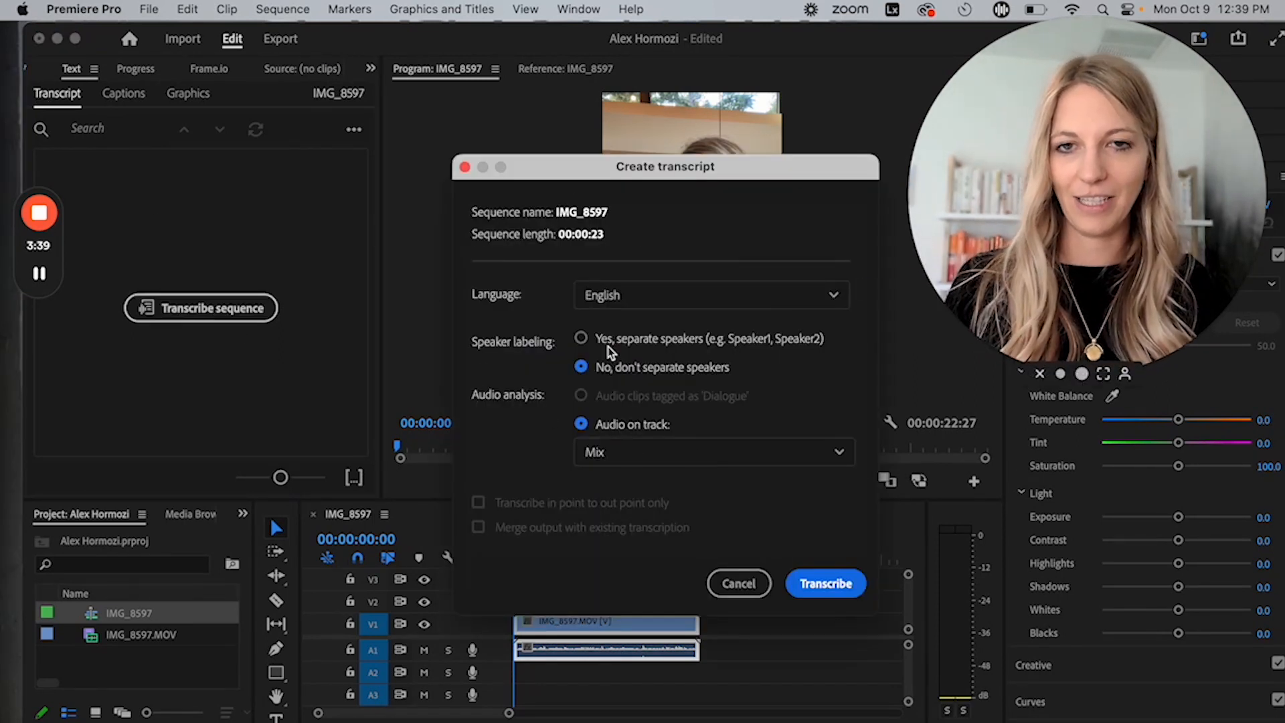
{"action": "left_click", "coordinate": [680, 303]}
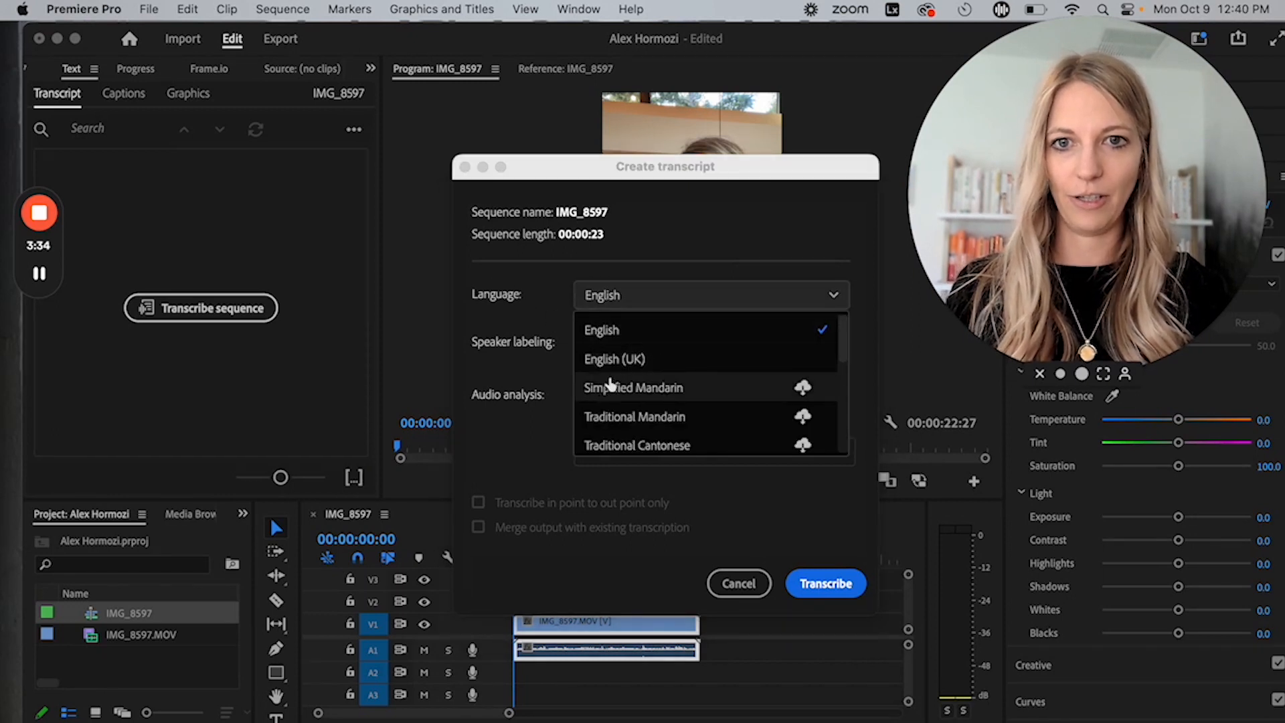
{"action": "left_click", "coordinate": [649, 302]}
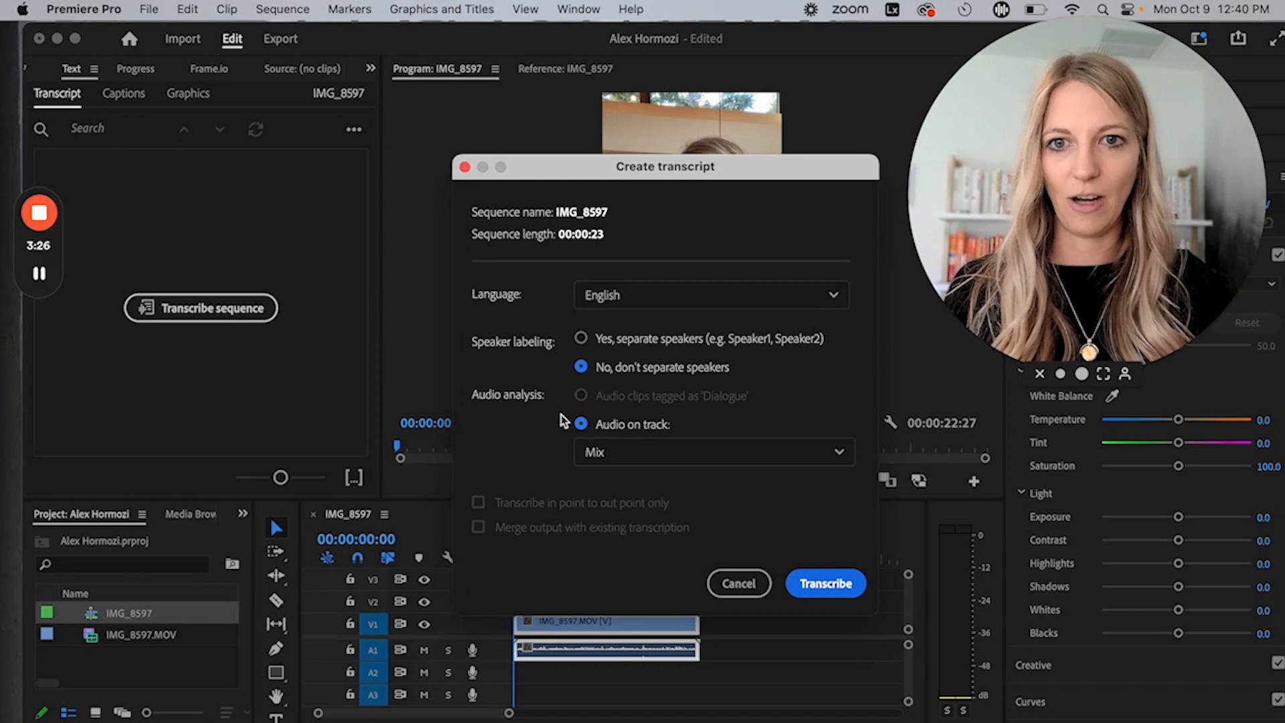
{"action": "left_click", "coordinate": [827, 584]}
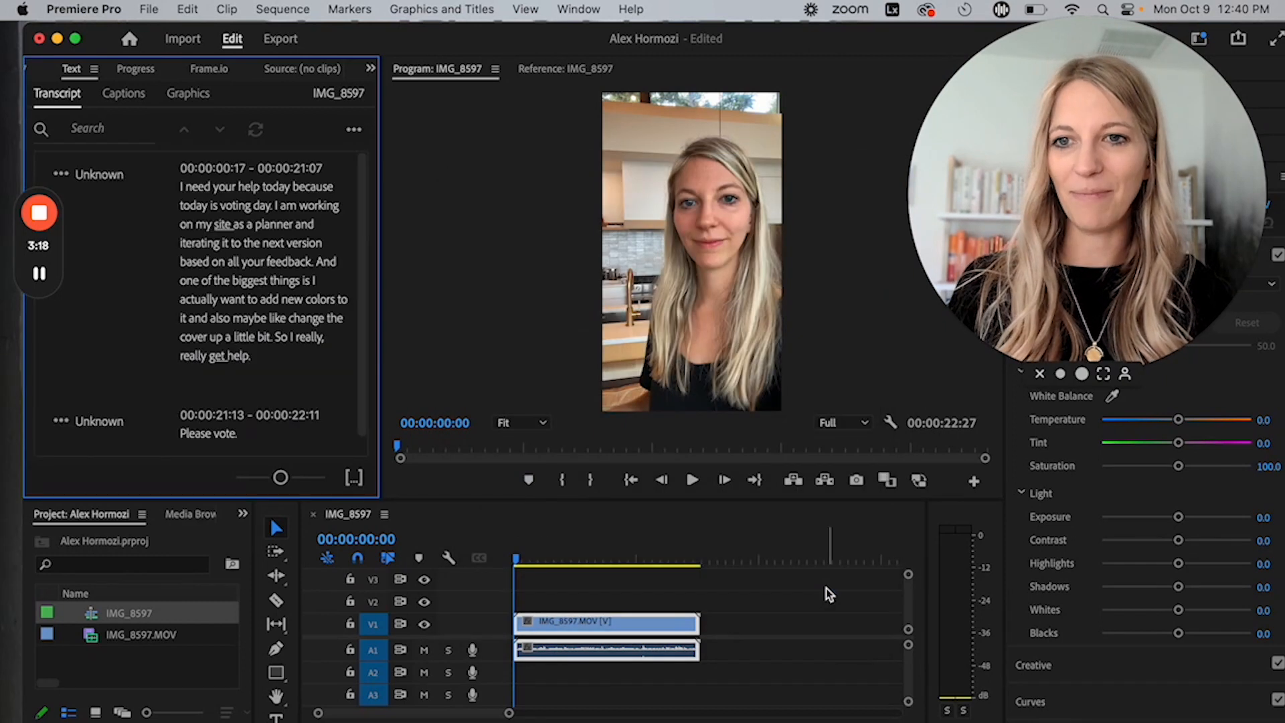
Check the transcript against the video by jumping to individual words and playing the opening sentence
{"action": "left_click", "coordinate": [200, 187]}
{"action": "left_click", "coordinate": [289, 206]}
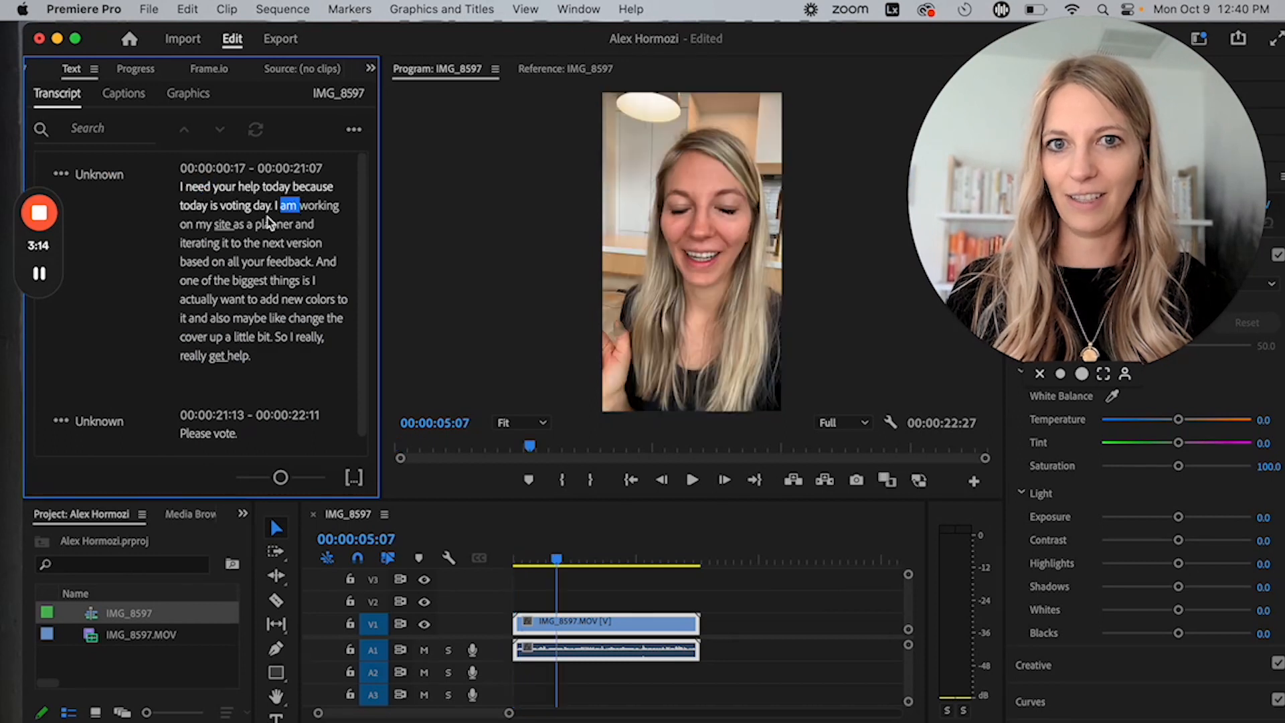
{"action": "left_click", "coordinate": [190, 188]}
{"action": "key", "text": "space"}
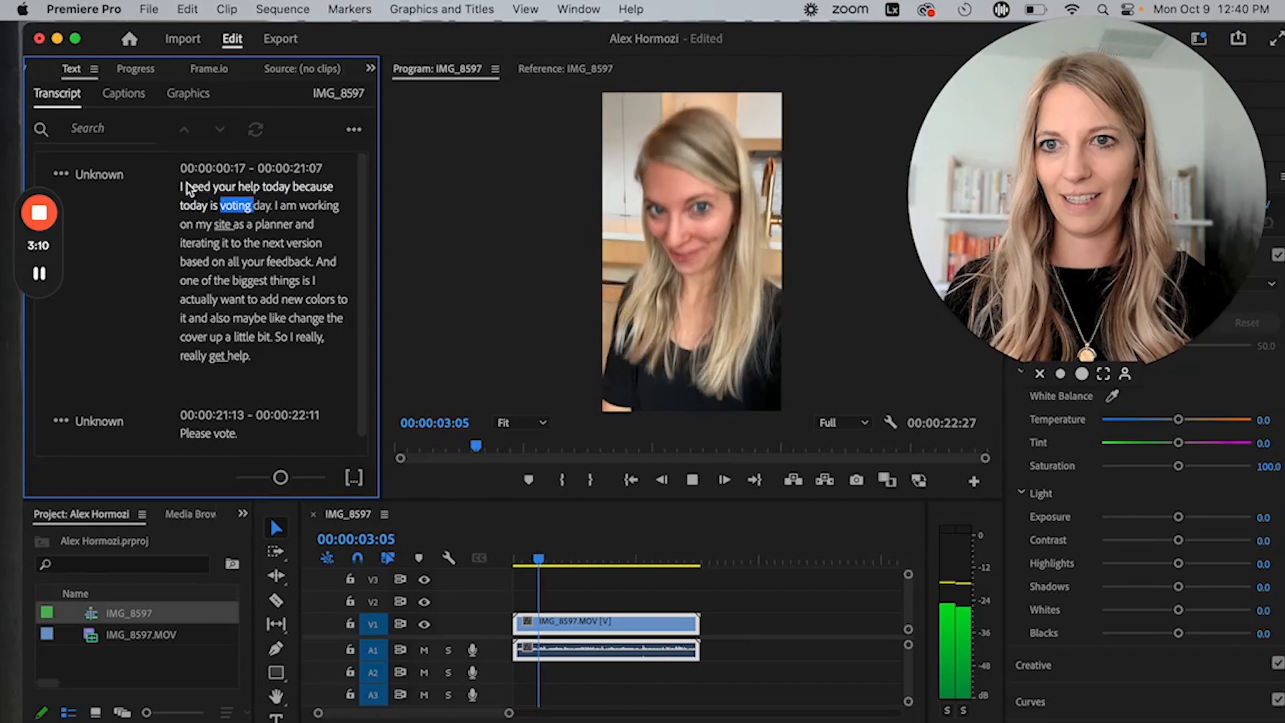
{"action": "key", "text": "space"}
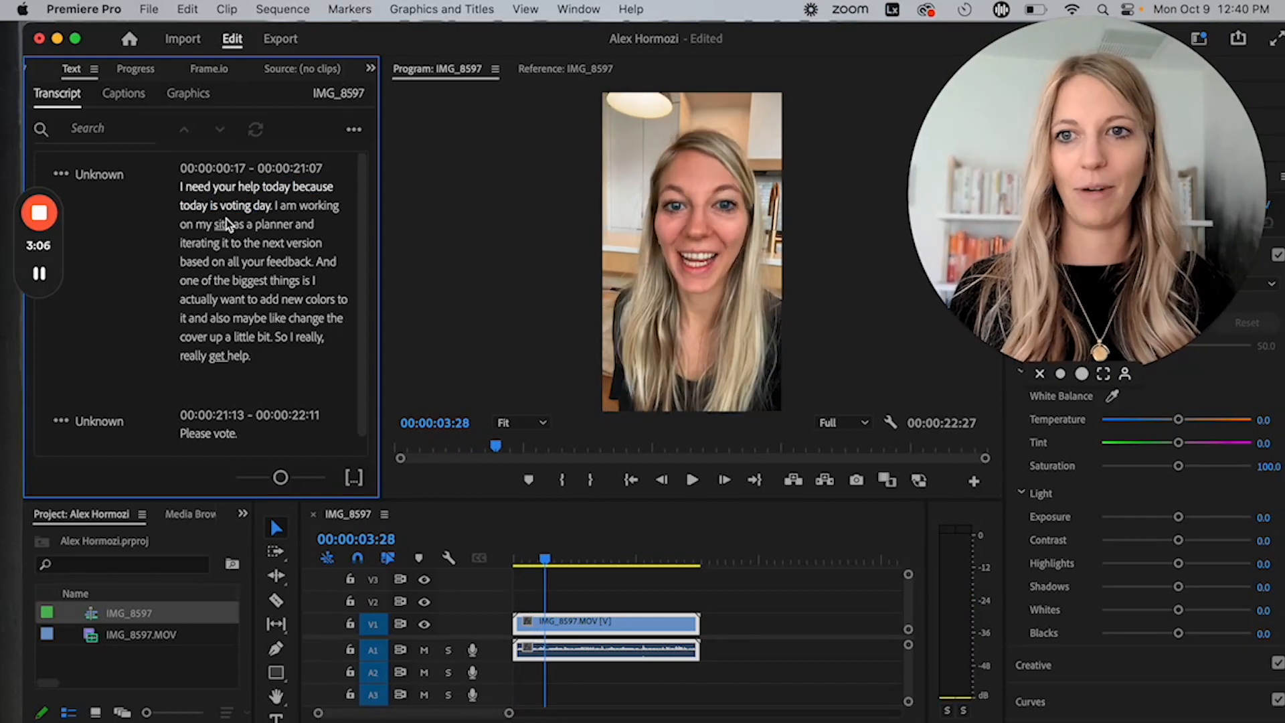
{"action": "scroll", "coordinate": [255, 283], "scroll_direction": "down", "scroll_amount": 1}
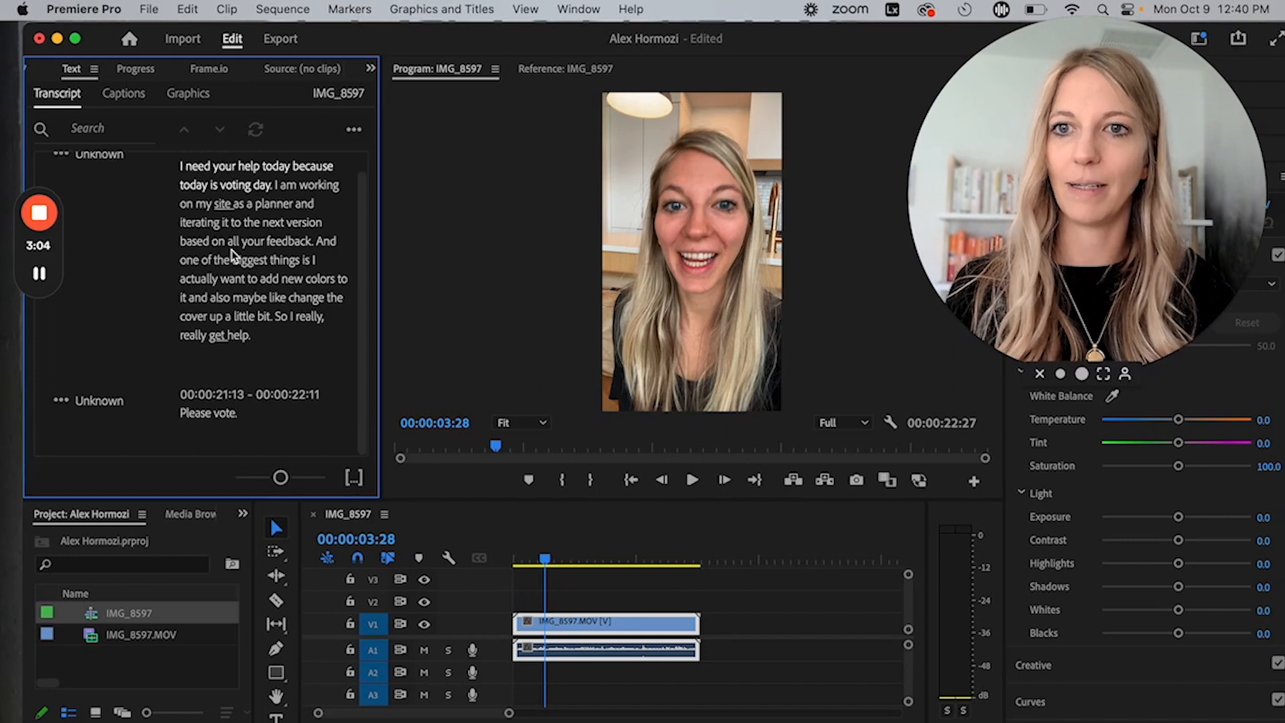
{"action": "scroll", "coordinate": [231, 250], "scroll_direction": "up", "scroll_amount": 1}
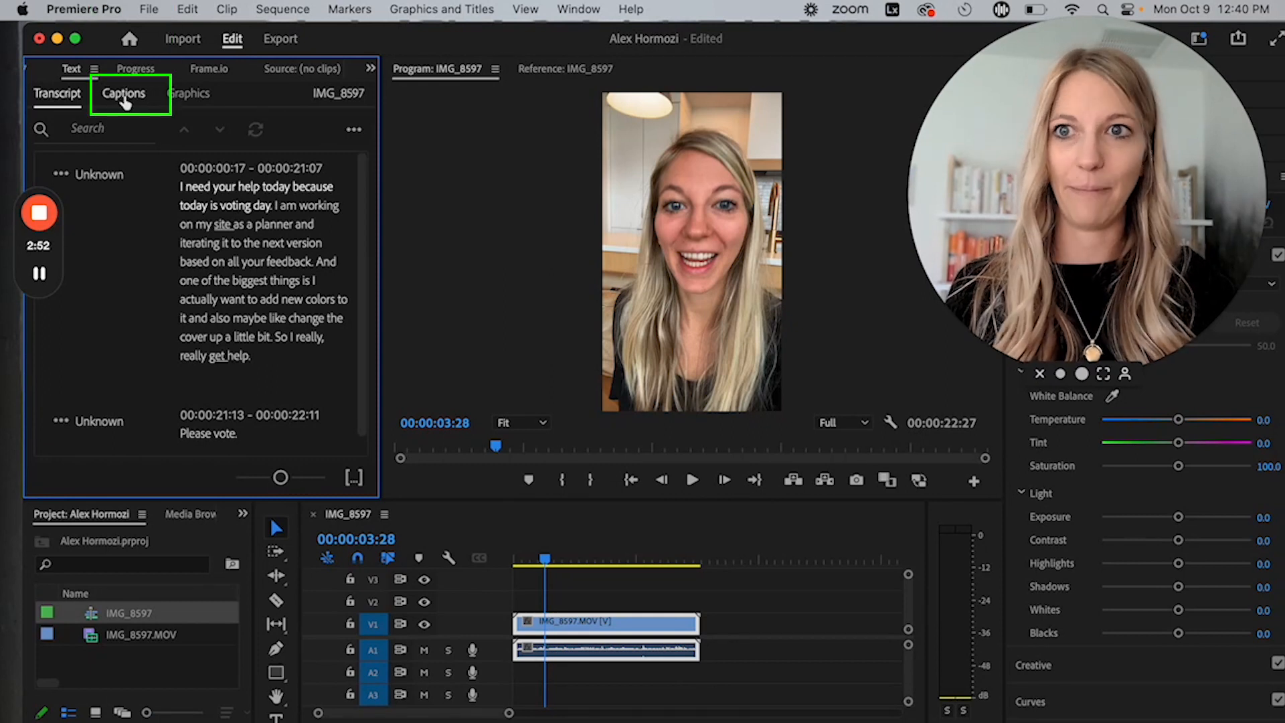
Start creating captions from the transcription and expand the preferences, keeping the Subtitle format and style None
{"action": "left_click", "coordinate": [121, 106]}
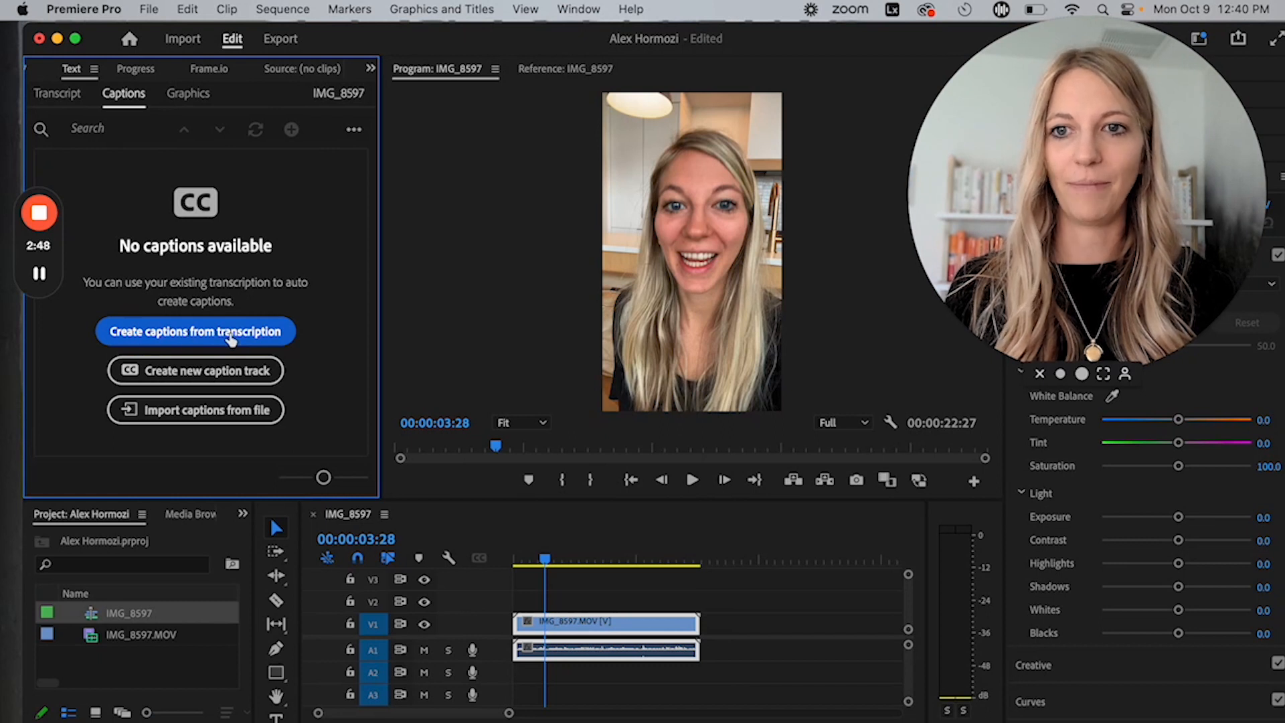
{"action": "left_click", "coordinate": [230, 340]}
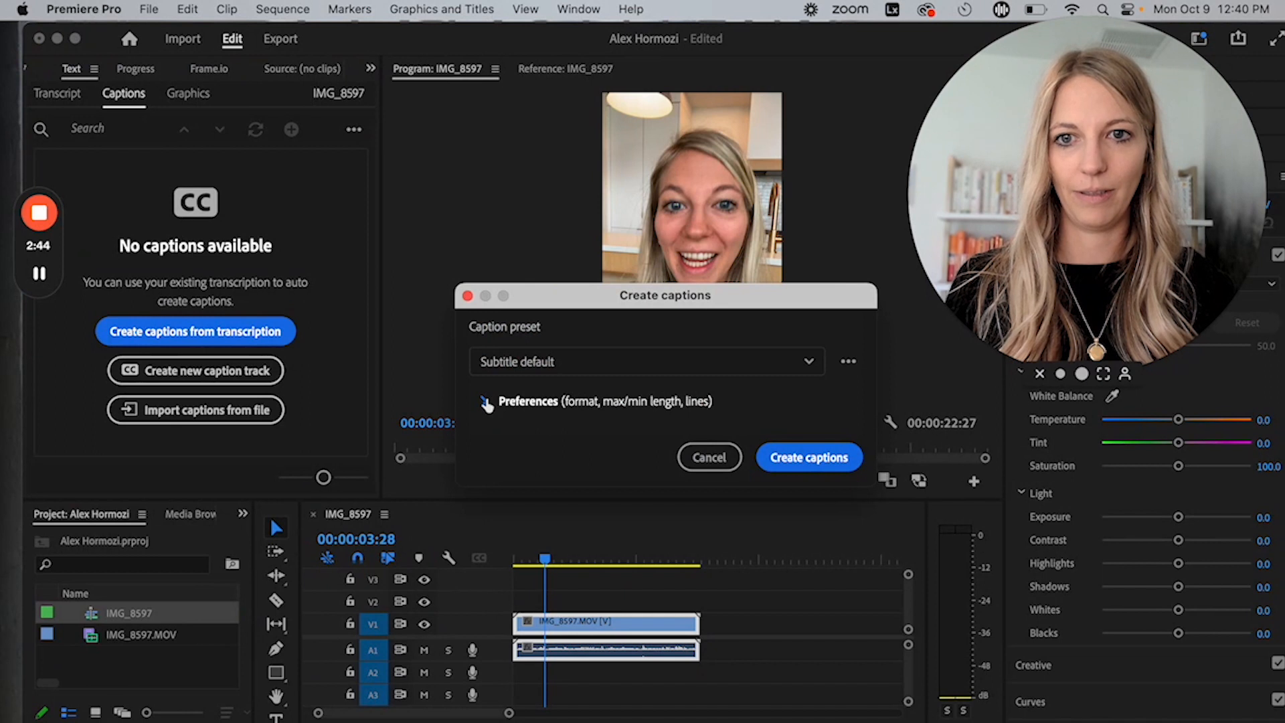
{"action": "left_click", "coordinate": [484, 401]}
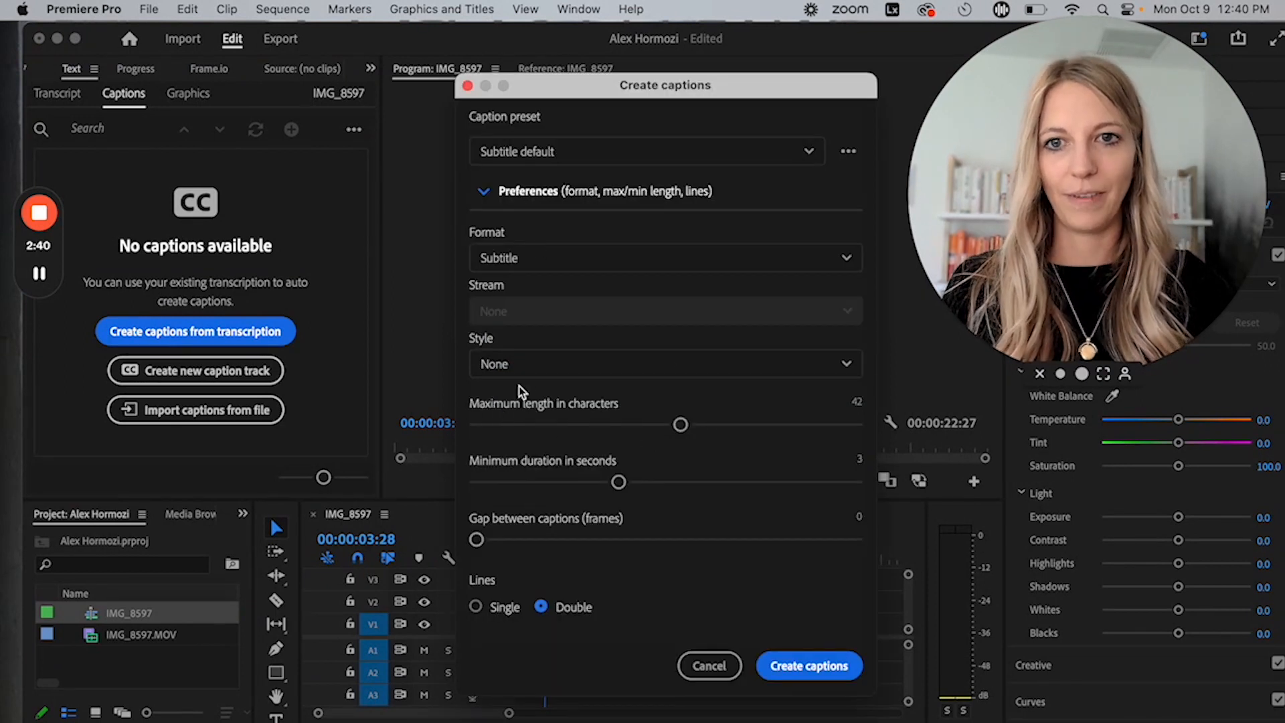
{"action": "left_click", "coordinate": [616, 261]}
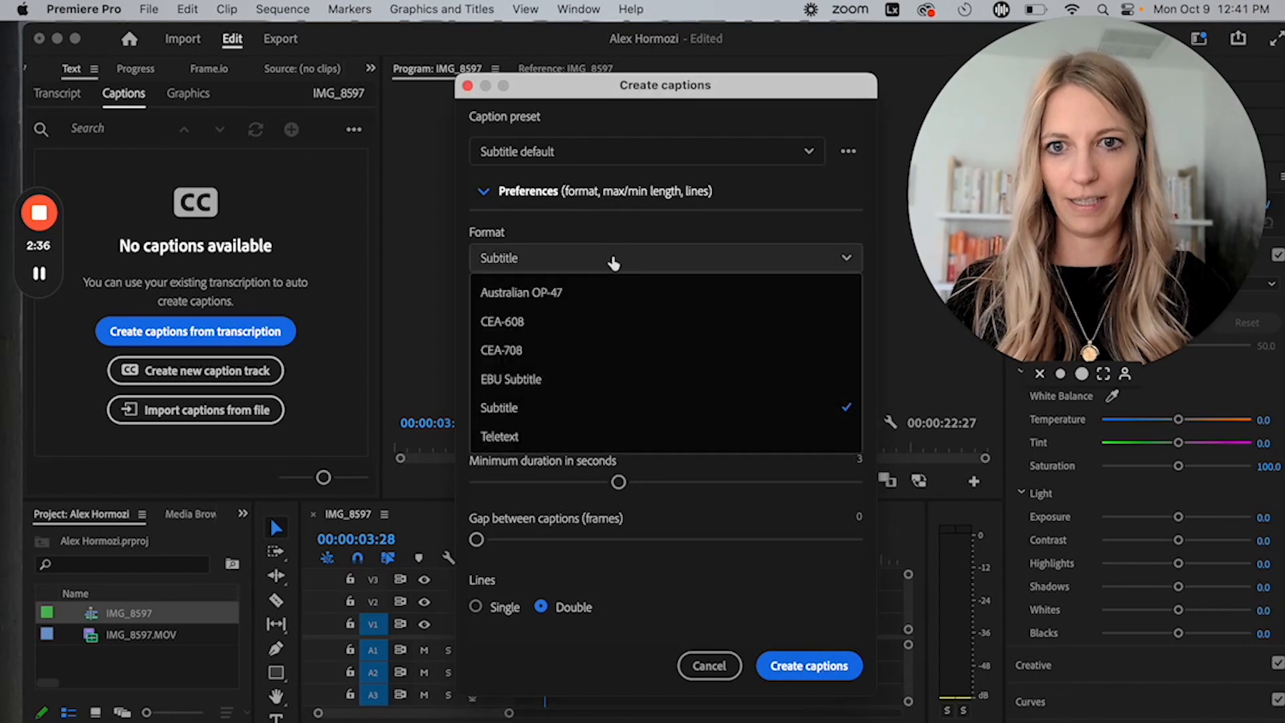
{"action": "left_click", "coordinate": [615, 260]}
{"action": "left_click", "coordinate": [568, 373]}
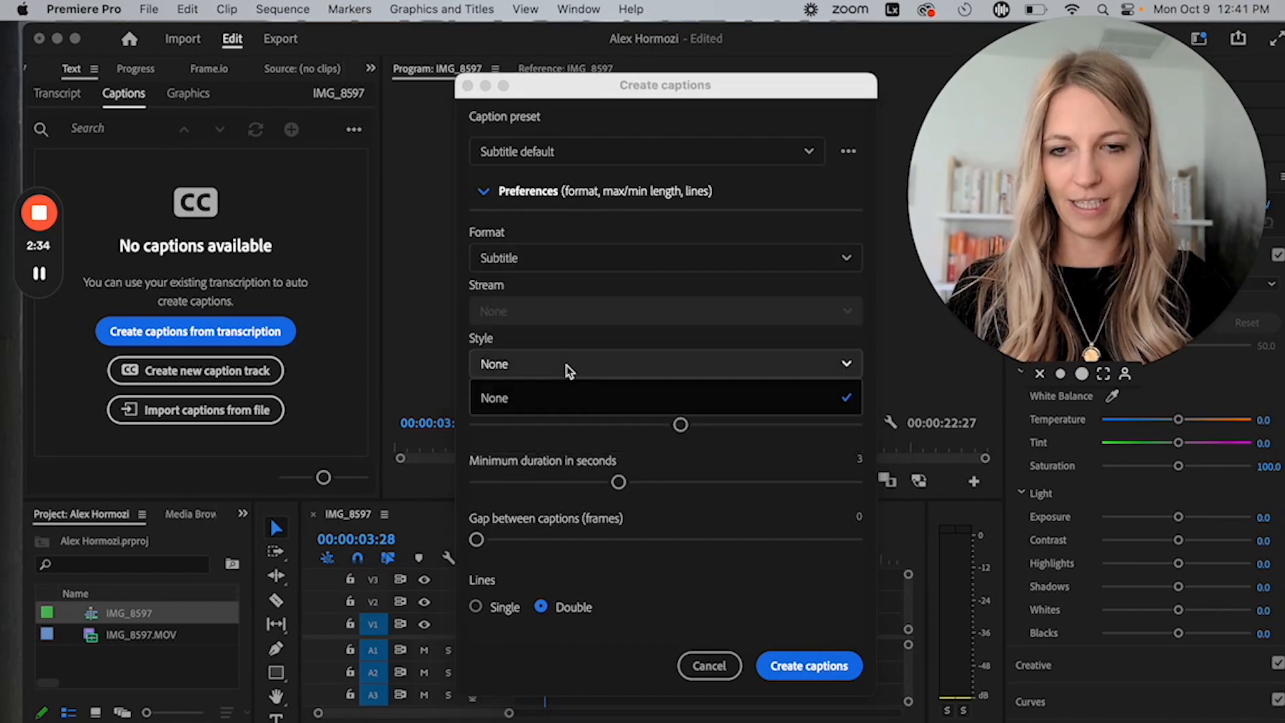
{"action": "left_click", "coordinate": [549, 361]}
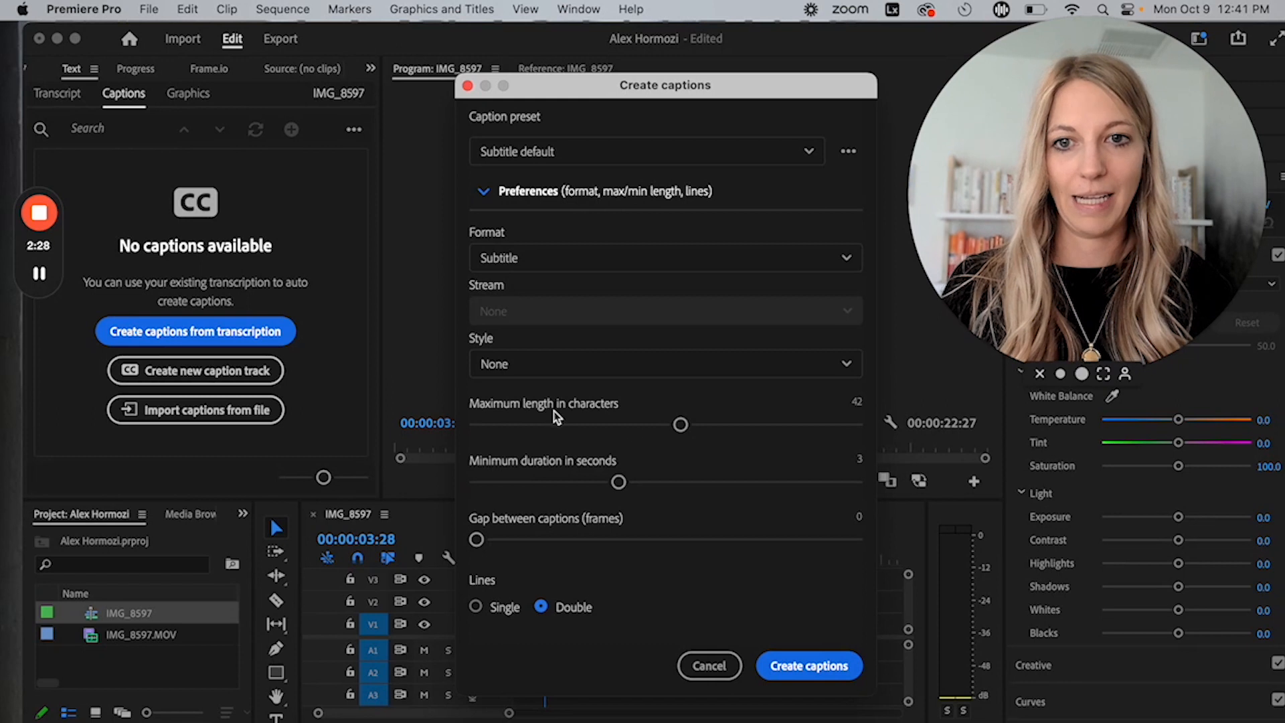
Generate the captions with a maximum length of 30 characters, a minimum duration of 2.5 seconds and single lines
{"action": "left_click_drag", "start_coordinate": [680, 424], "coordinate": [617, 430]}
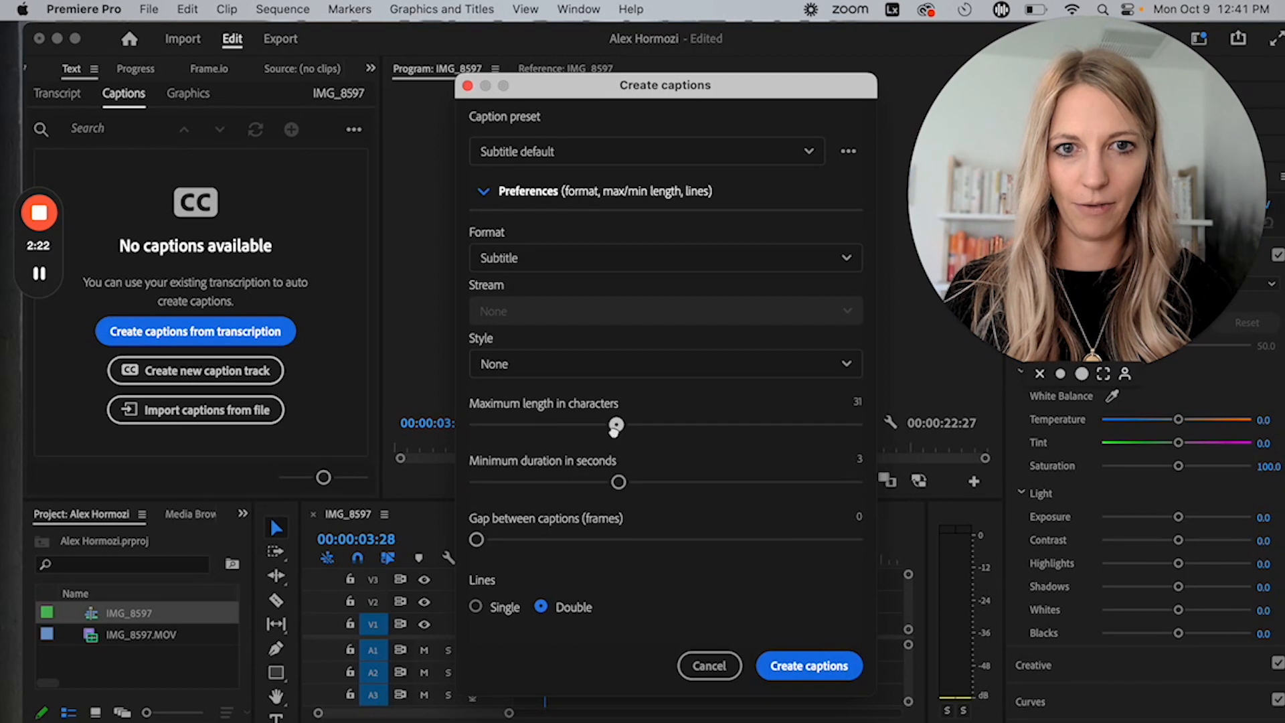
{"action": "left_click_drag", "start_coordinate": [614, 430], "coordinate": [609, 428]}
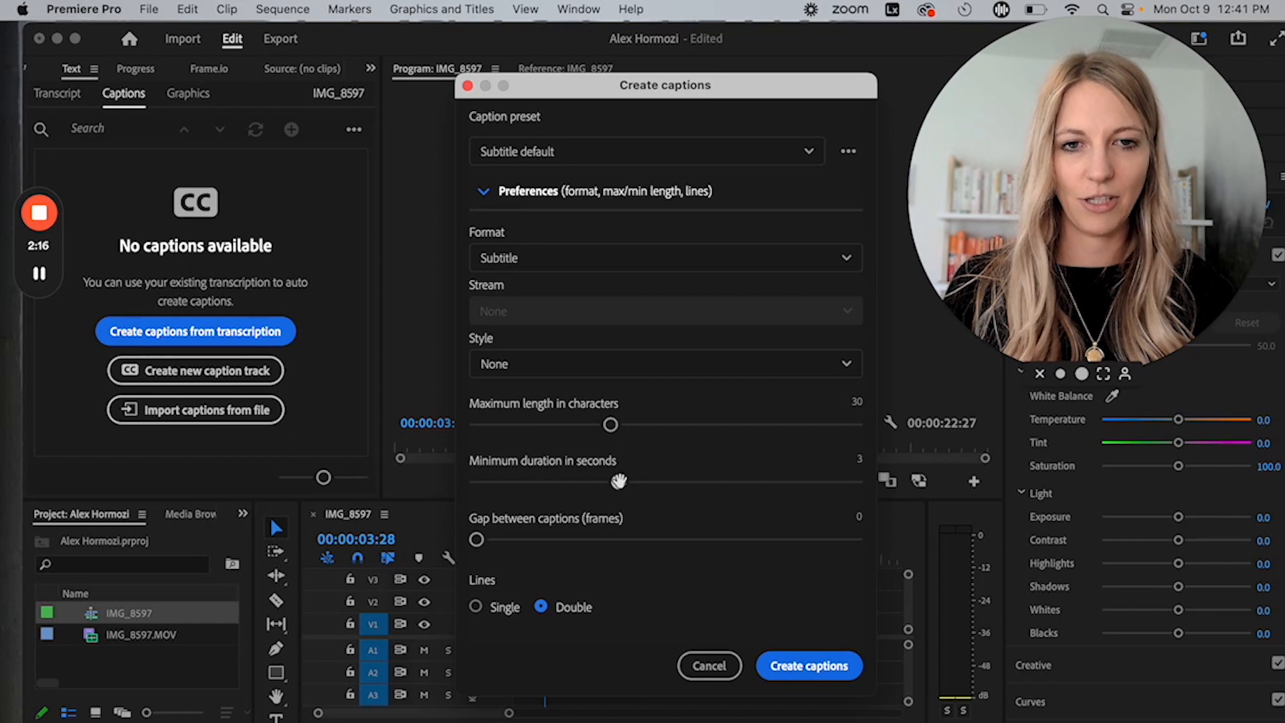
{"action": "left_click_drag", "start_coordinate": [619, 482], "coordinate": [579, 482]}
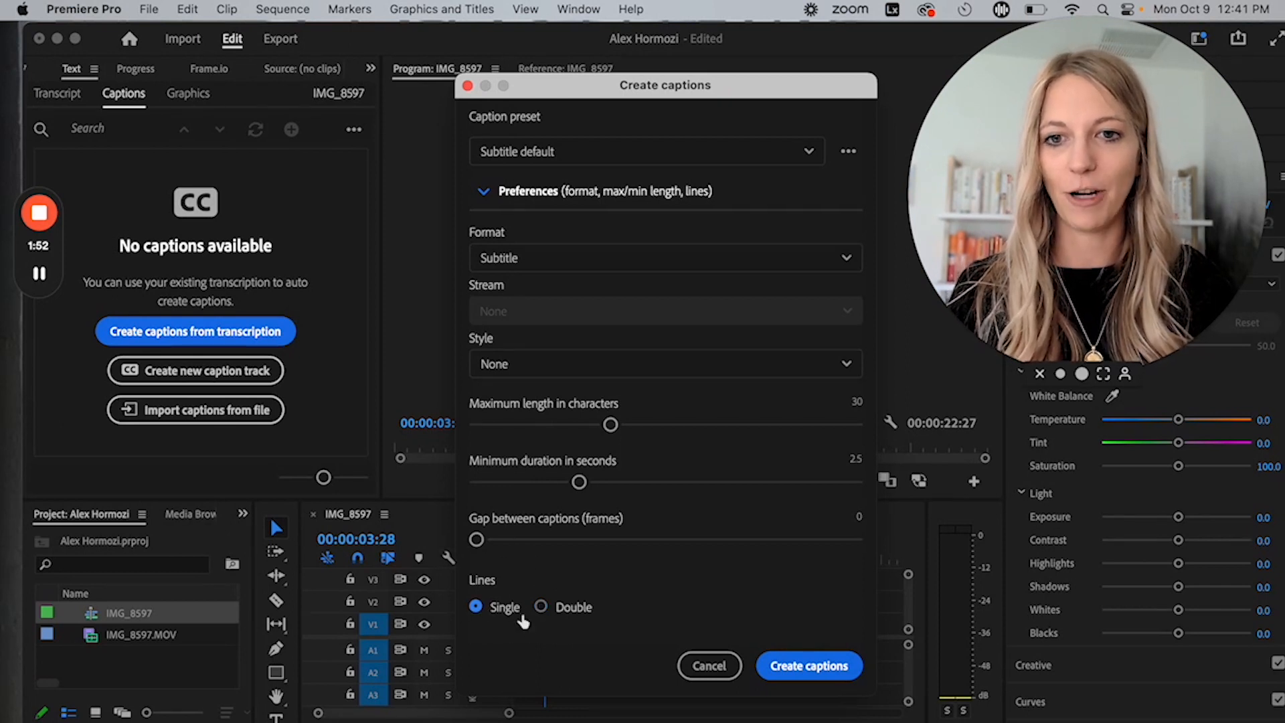
{"action": "left_click", "coordinate": [810, 666]}
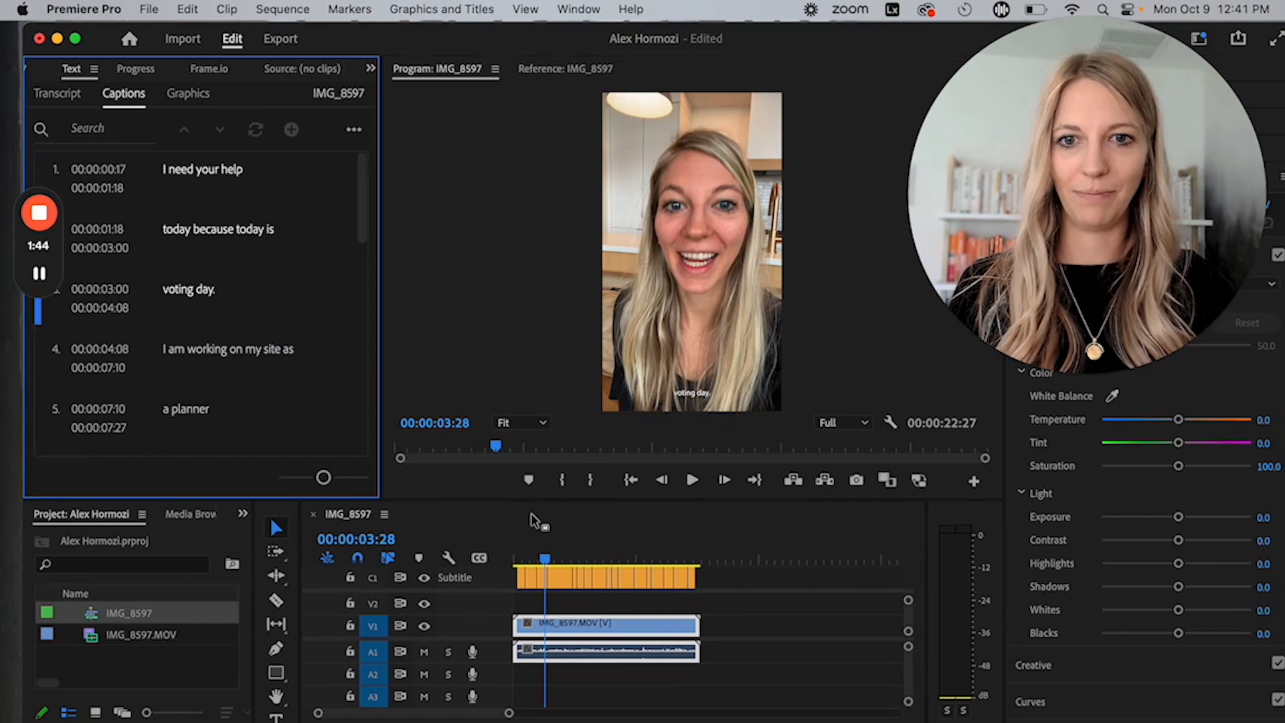
Check the captions against the video and try selecting all of them in the caption list
{"action": "mouse_move", "coordinate": [546, 556]}
{"action": "left_mouse_down"}
{"action": "mouse_move", "coordinate": [631, 565]}
{"action": "mouse_move", "coordinate": [559, 560]}
{"action": "left_mouse_up"}
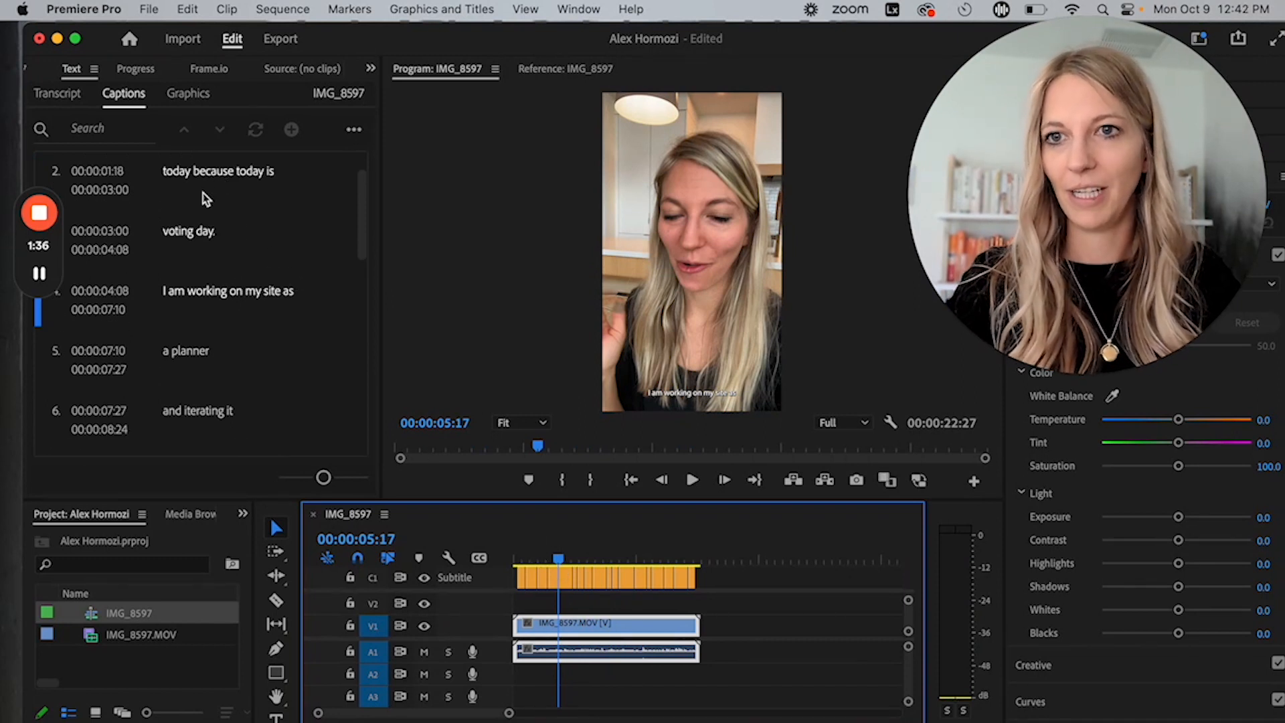
{"action": "left_click", "coordinate": [205, 170]}
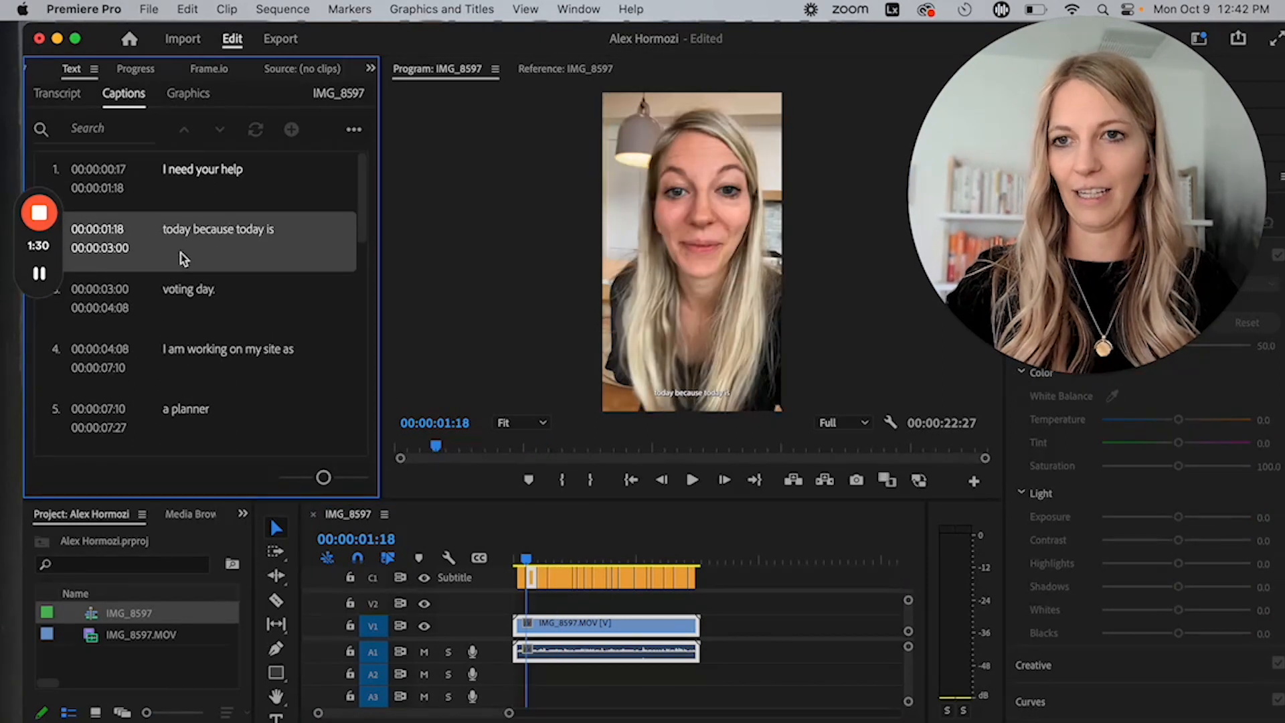
{"action": "key", "text": "super+a"}
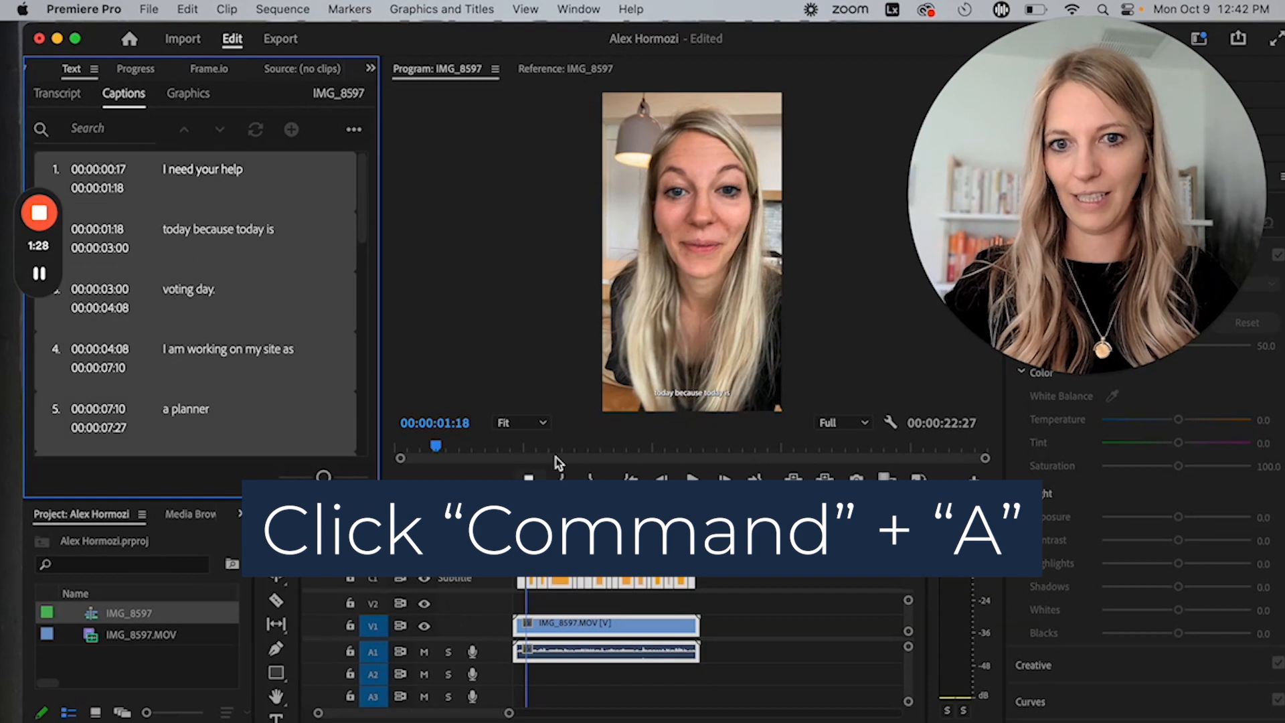
{"action": "left_click", "coordinate": [717, 586]}
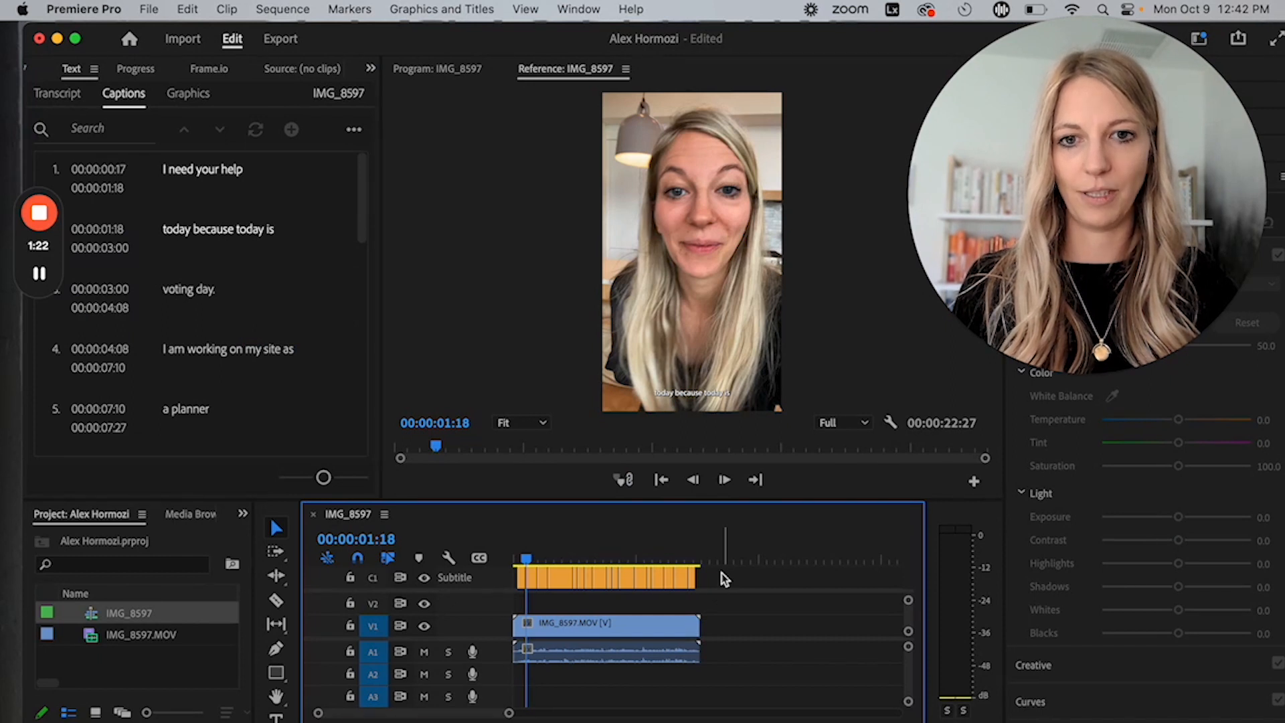
Select all the caption clips on the Subtitle track of the IMG_8597 sequence
{"action": "left_click_drag", "start_coordinate": [722, 573], "coordinate": [515, 591]}
{"action": "scroll", "coordinate": [186, 268], "scroll_direction": "down", "scroll_amount": 5}
{"action": "scroll", "coordinate": [186, 265], "scroll_direction": "up", "scroll_amount": 5}
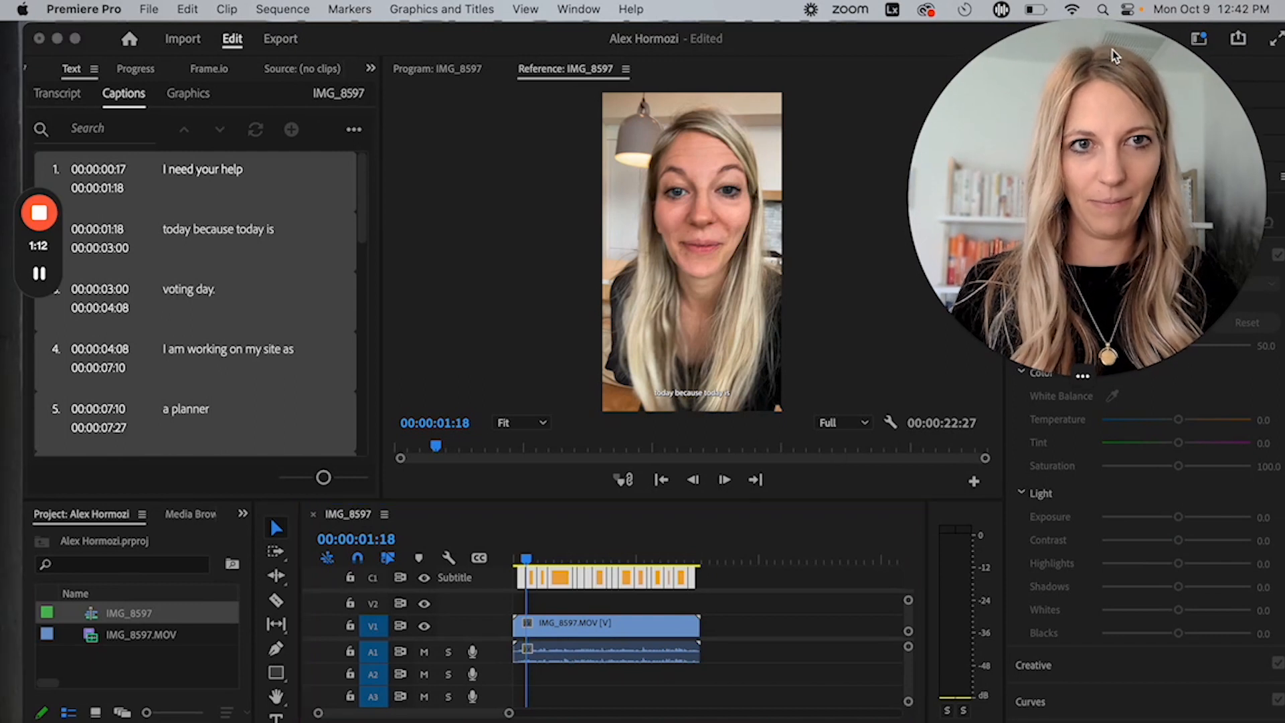
{"action": "left_click_drag", "start_coordinate": [1113, 50], "coordinate": [60, 460]}
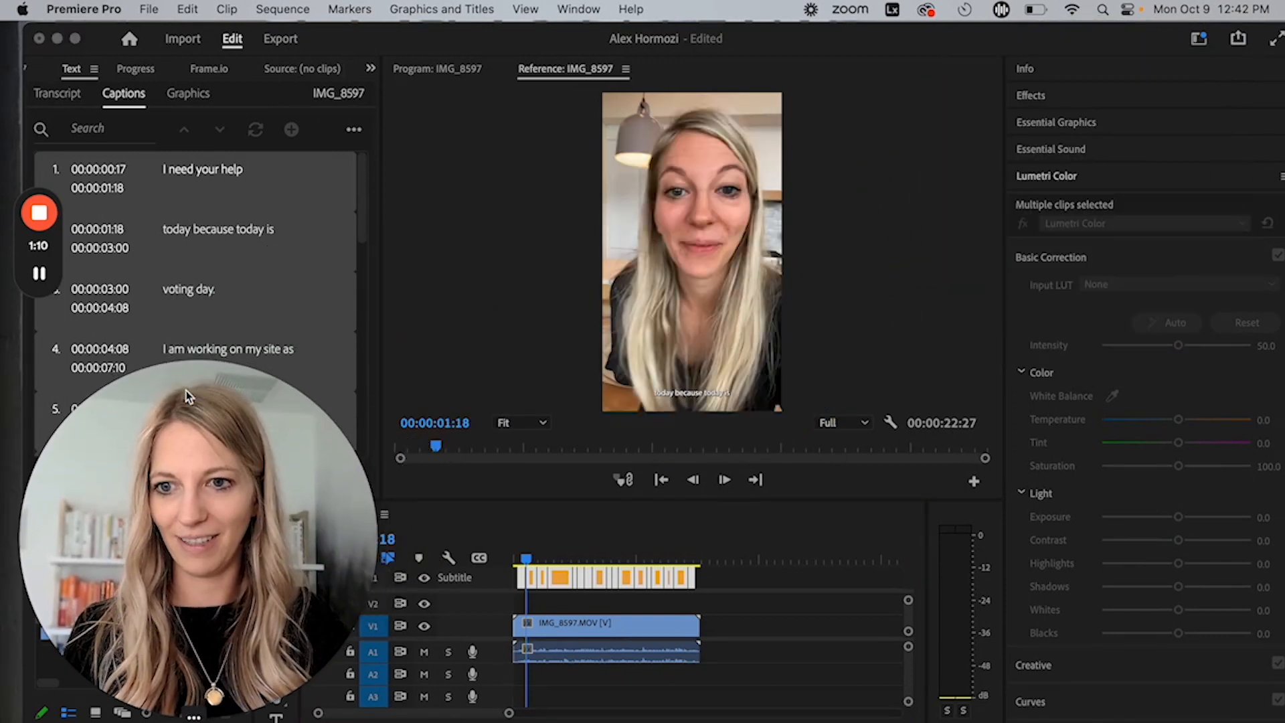
Change the font of all the selected captions to The Bold Font in the Essential Graphics text properties
{"action": "left_click", "coordinate": [1068, 123]}
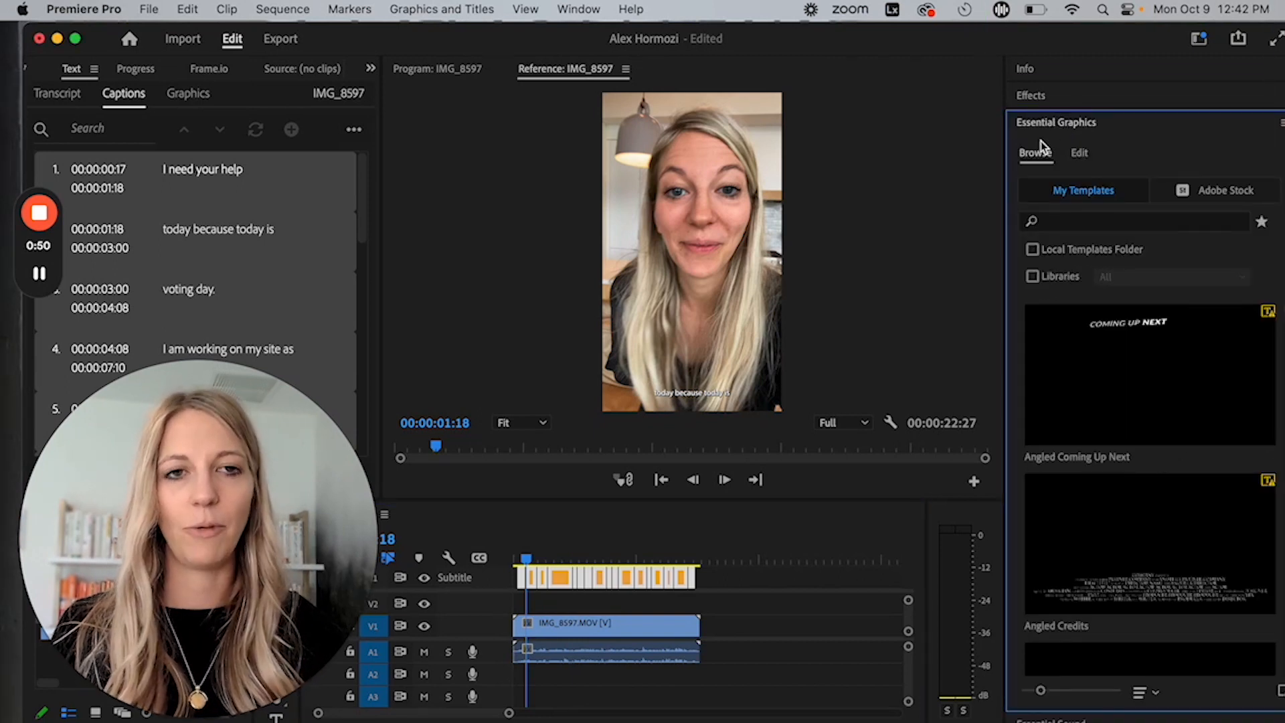
{"action": "left_click", "coordinate": [1081, 154]}
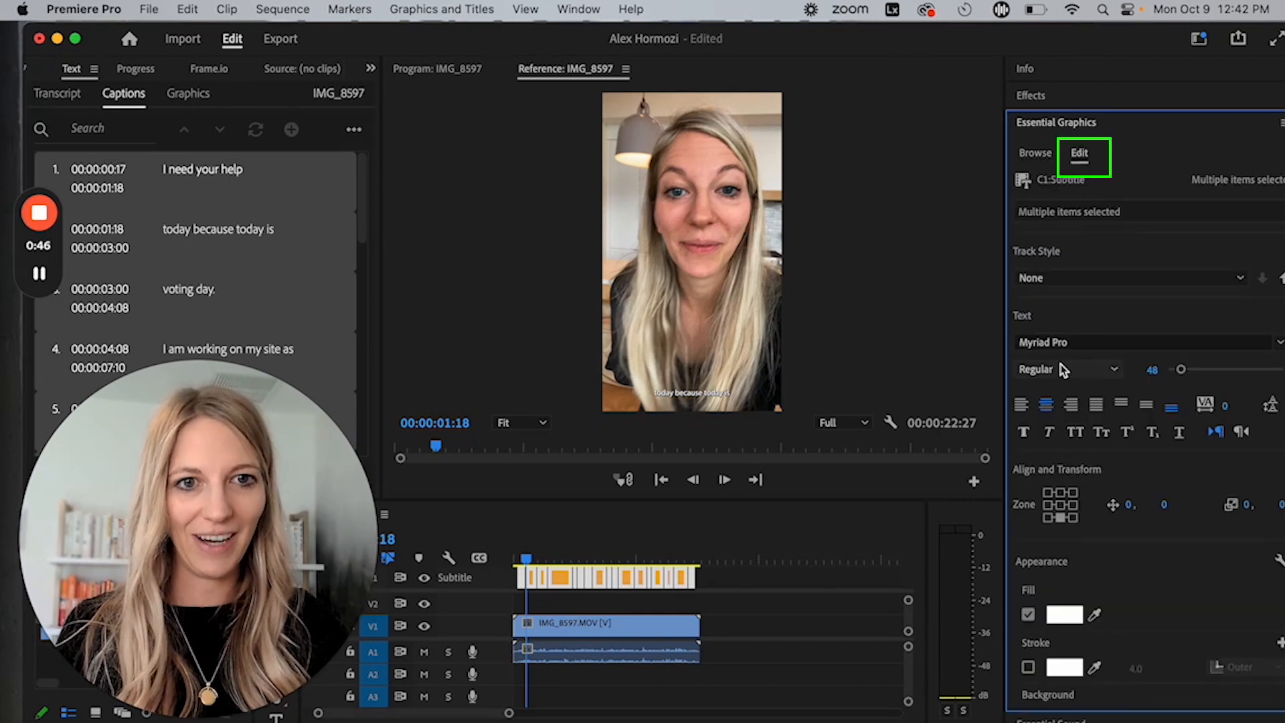
{"action": "left_click", "coordinate": [1067, 342]}
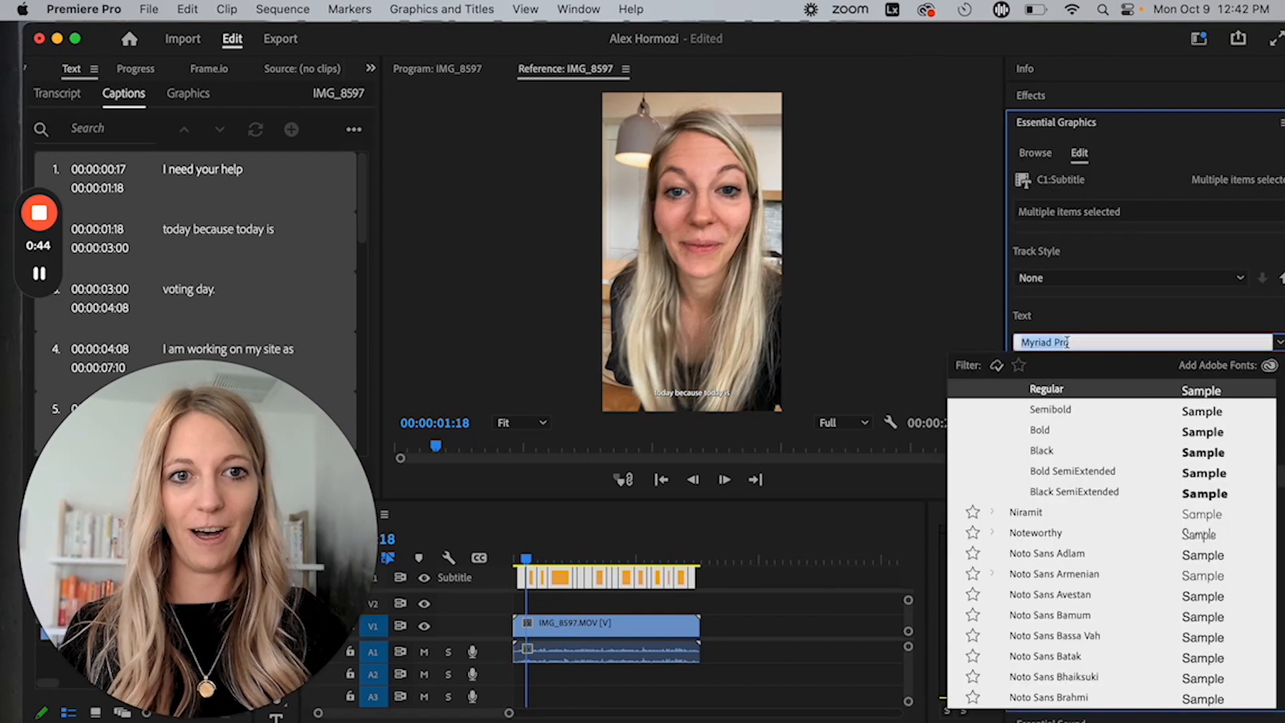
{"action": "type", "text": "bold foin"}
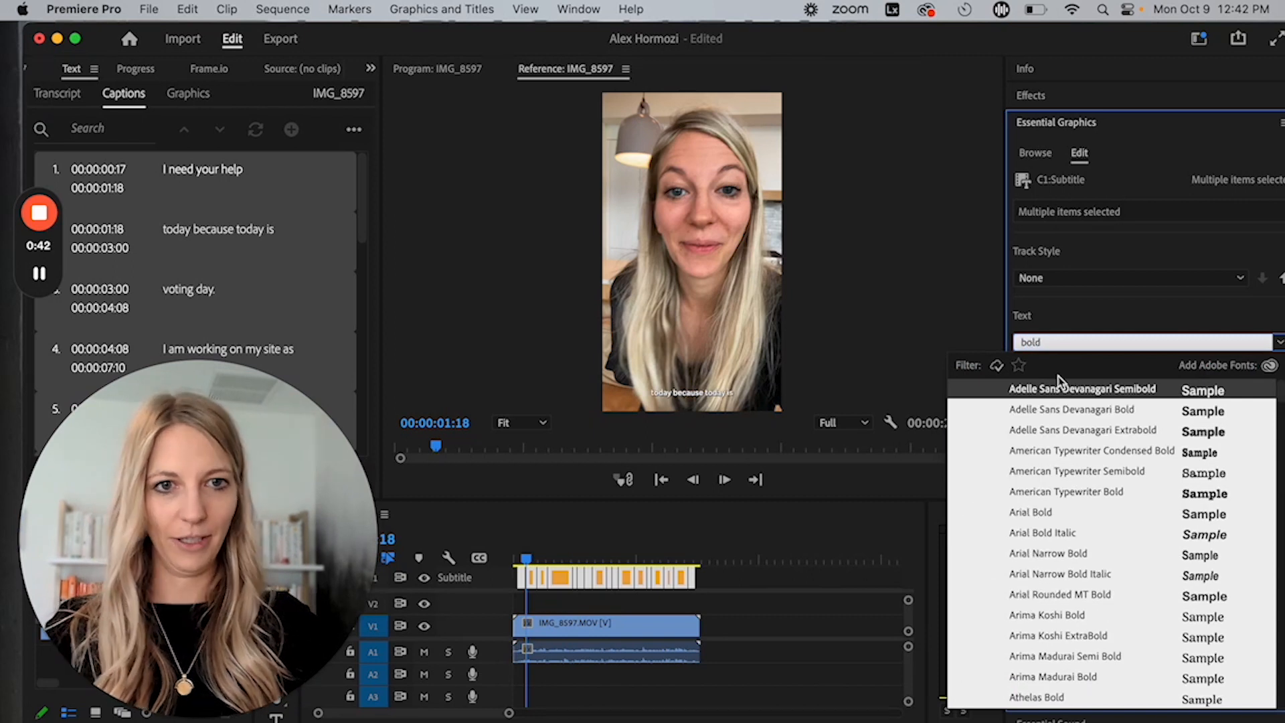
{"action": "key", "text": "BackSpace"}
{"action": "key", "text": "BackSpace"}
{"action": "key", "text": "BackSpace"}
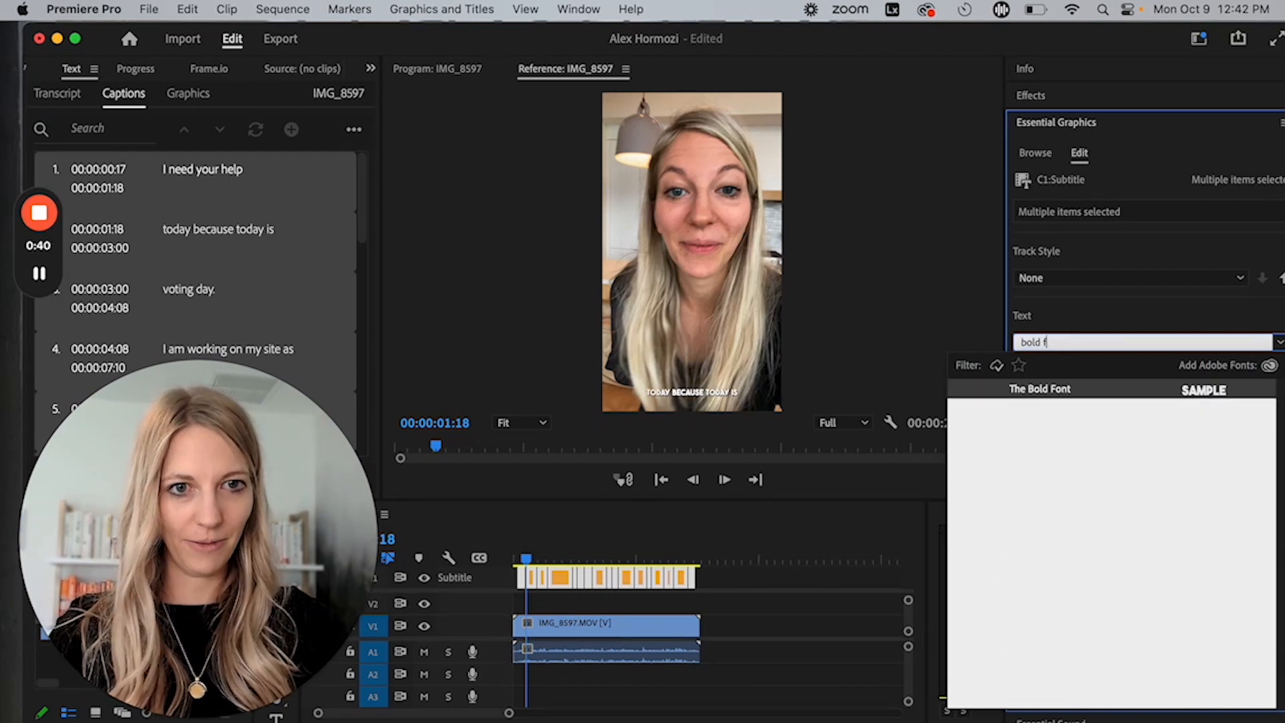
{"action": "left_click", "coordinate": [1070, 395]}
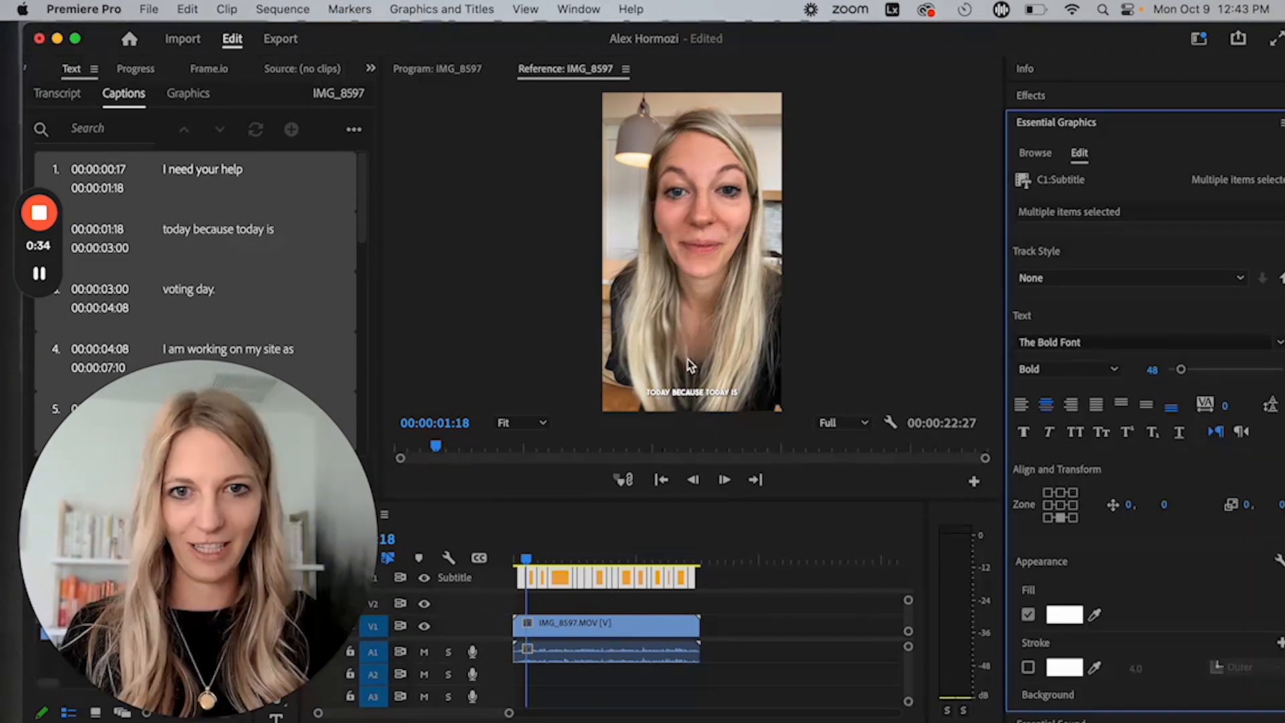
Enlarge the selected captions to font size 115 and raise them to a vertical position of -233
{"action": "left_click_drag", "start_coordinate": [1188, 375], "coordinate": [1201, 375]}
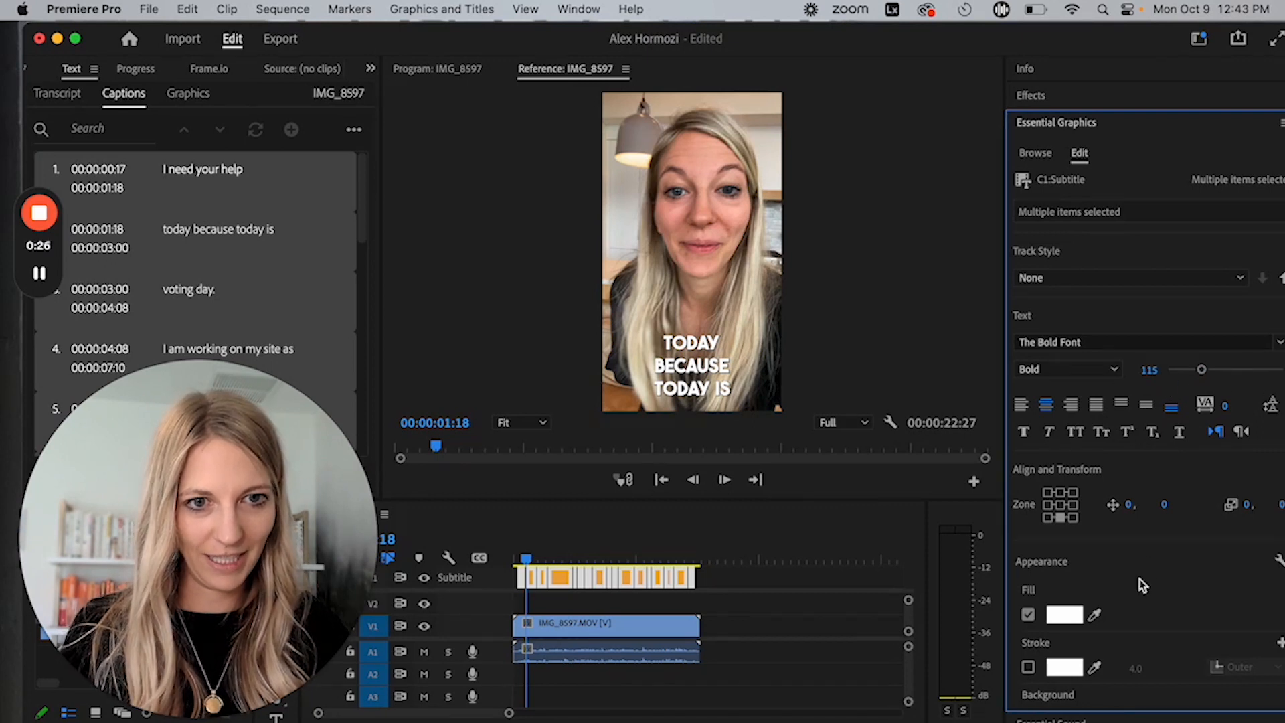
{"action": "scroll", "coordinate": [1143, 585], "scroll_direction": "down", "scroll_amount": 5}
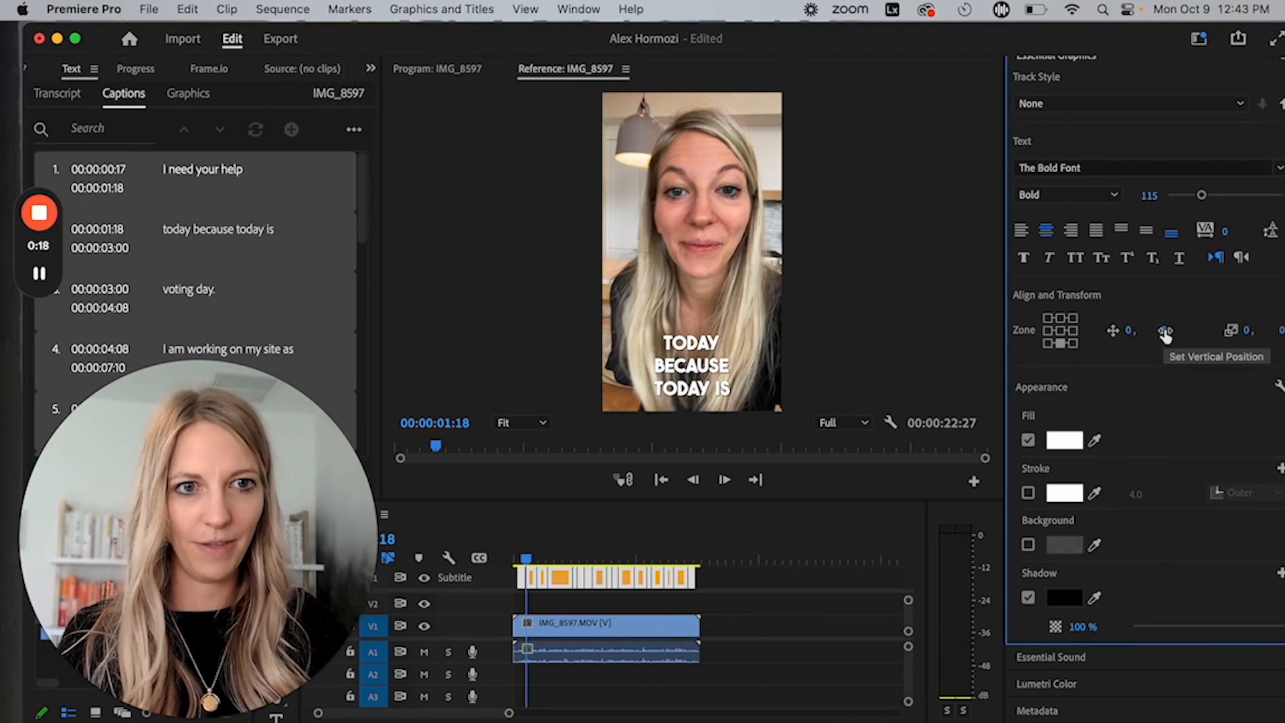
{"action": "left_click_drag", "start_coordinate": [1166, 334], "coordinate": [964, 337]}
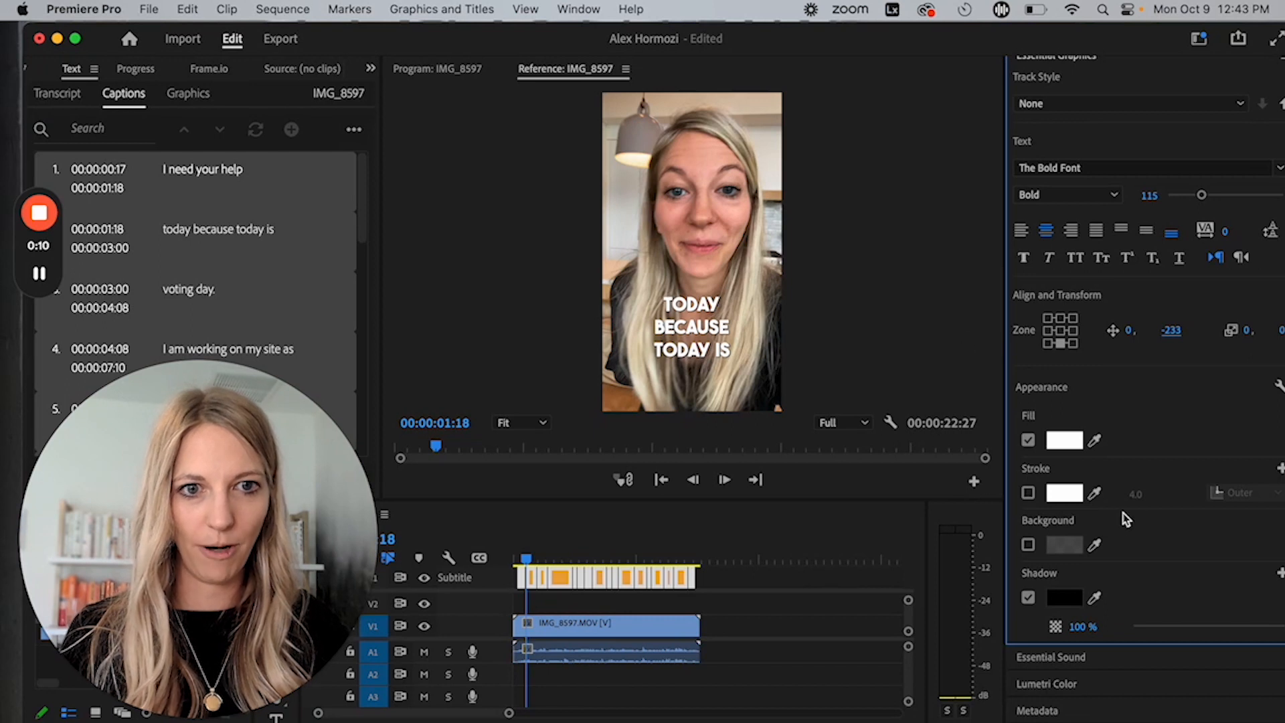
{"action": "left_click", "coordinate": [1029, 442]}
{"action": "left_click", "coordinate": [1029, 441]}
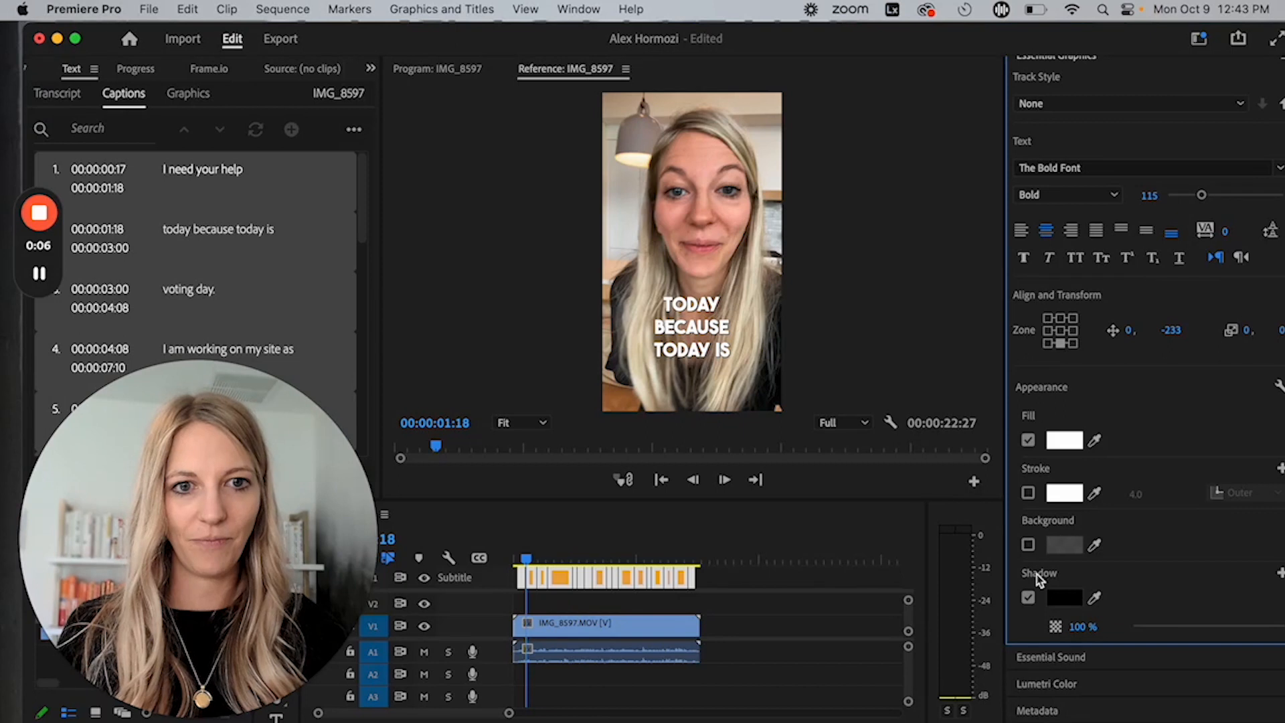
Add an outer stroke to the selected captions and set its colour to black (000000)
{"action": "scroll", "coordinate": [1038, 574], "scroll_direction": "down", "scroll_amount": 3}
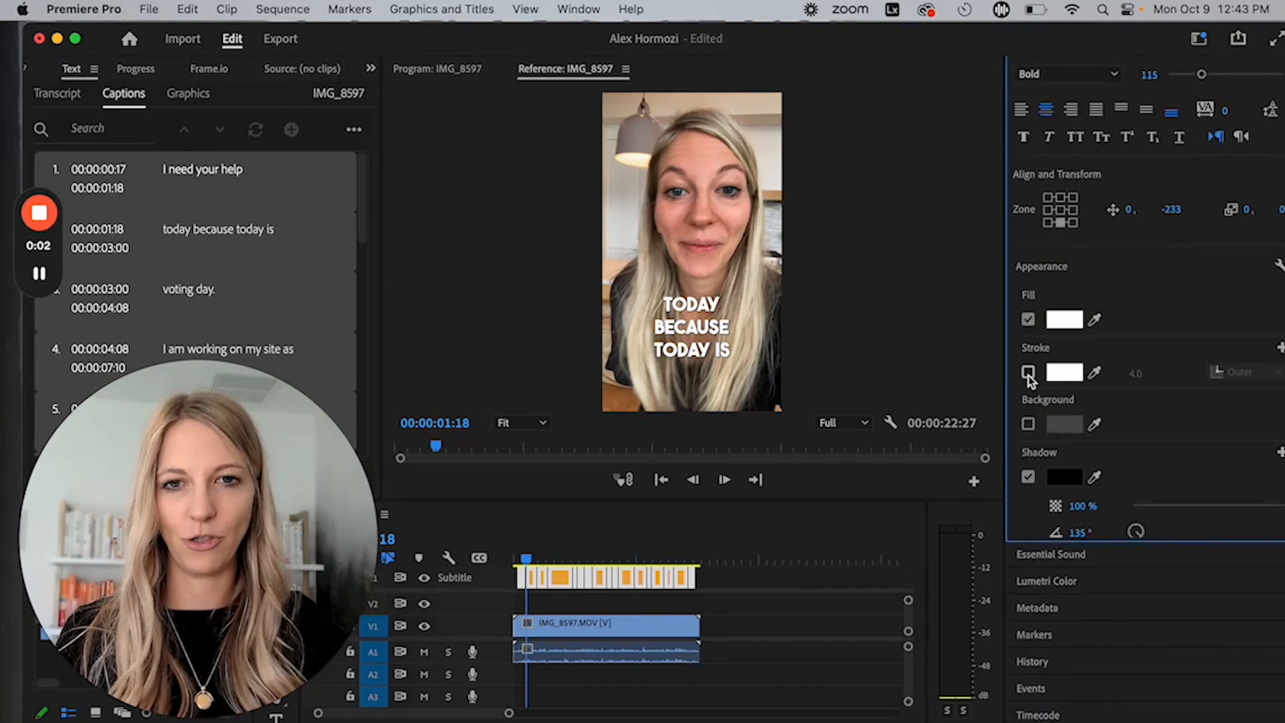
{"action": "left_click", "coordinate": [1029, 373]}
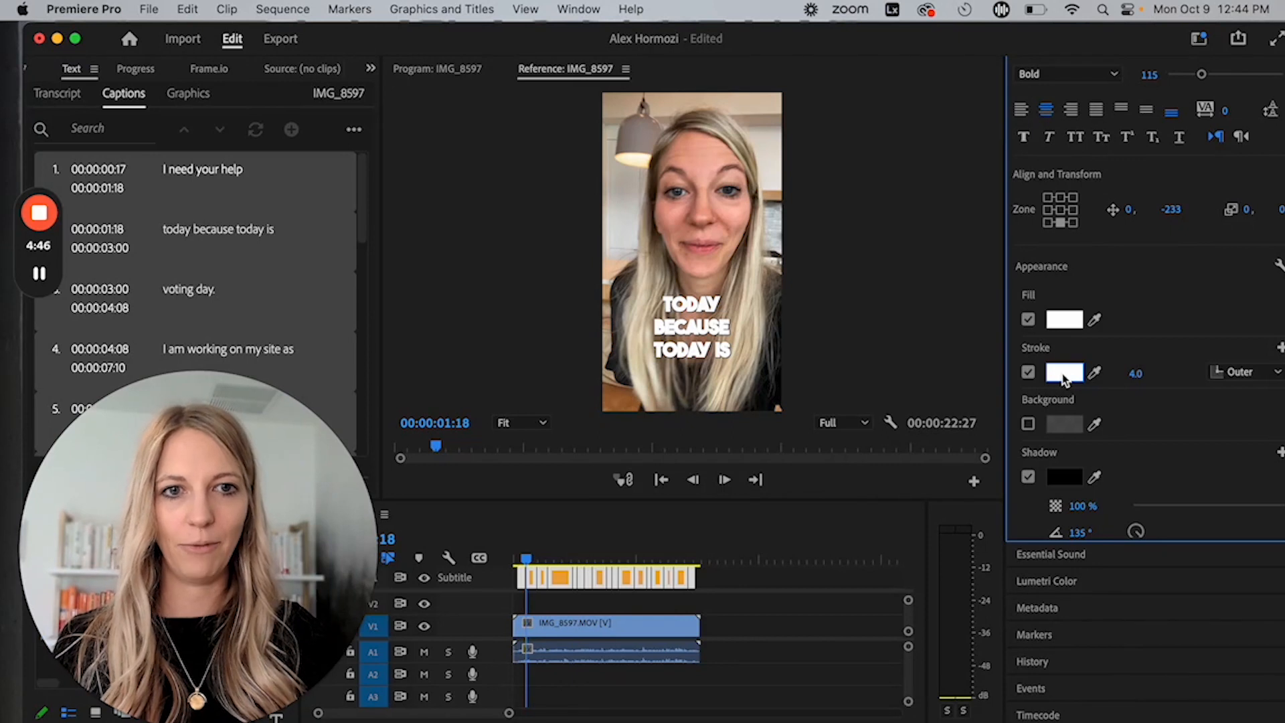
{"action": "left_click", "coordinate": [1064, 373]}
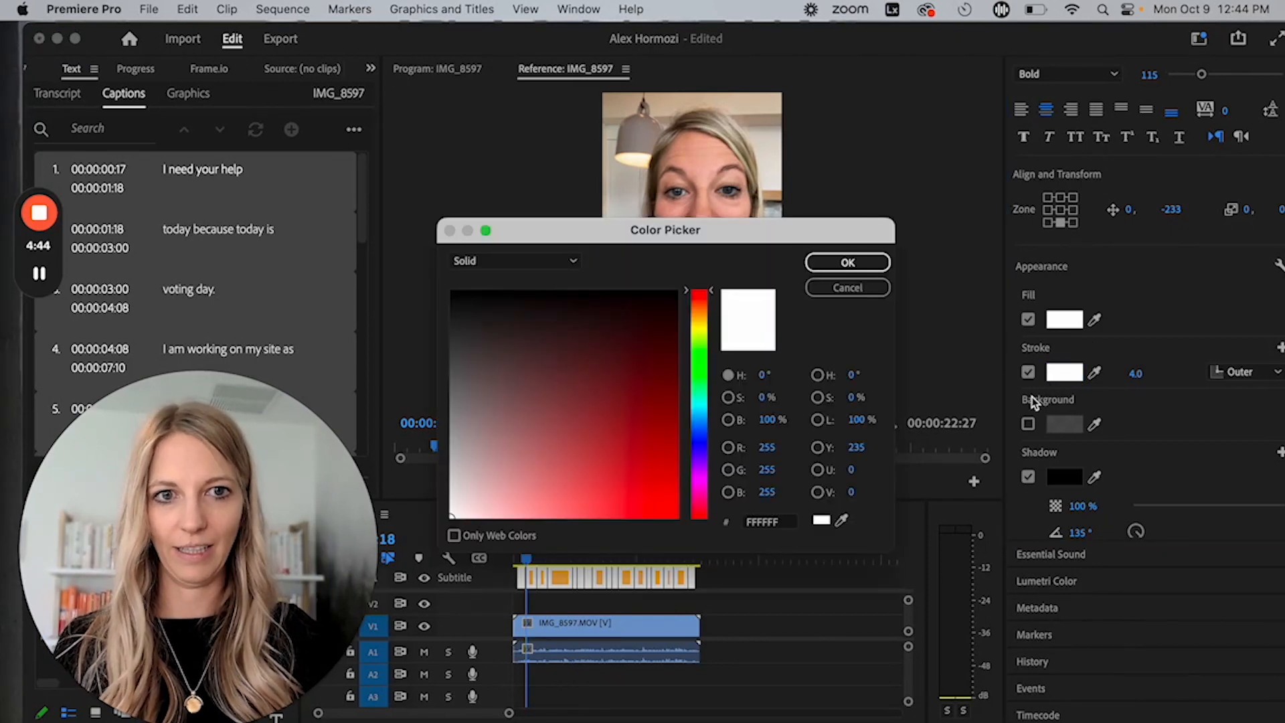
{"action": "left_click_drag", "start_coordinate": [542, 310], "coordinate": [450, 289]}
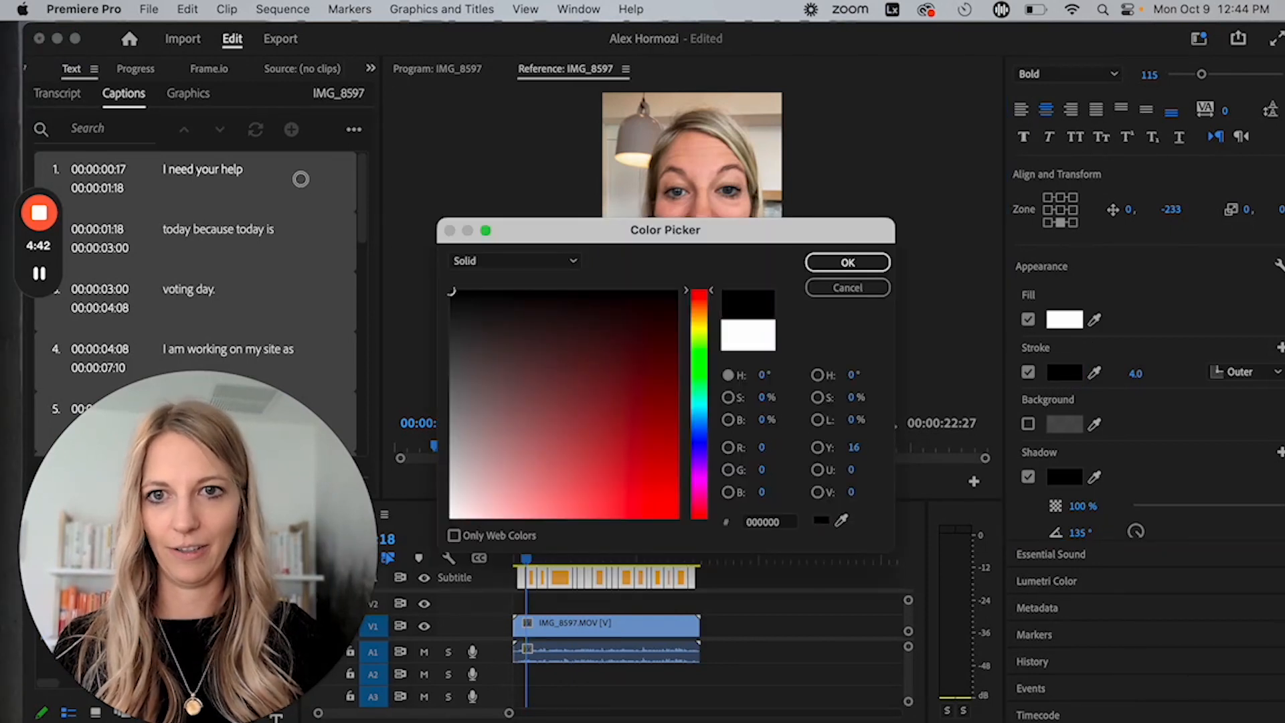
{"action": "left_click", "coordinate": [848, 263]}
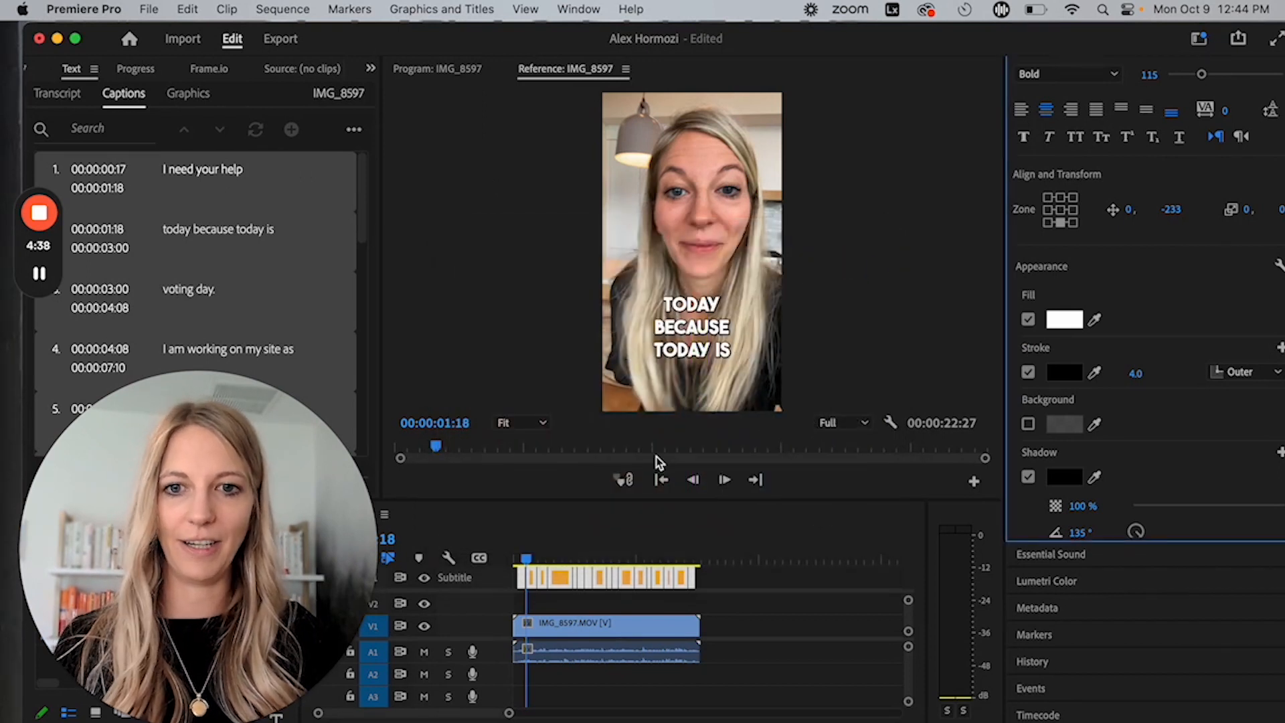
Play the opening part of the sequence to check the styled captions on the video
{"action": "left_click", "coordinate": [528, 560]}
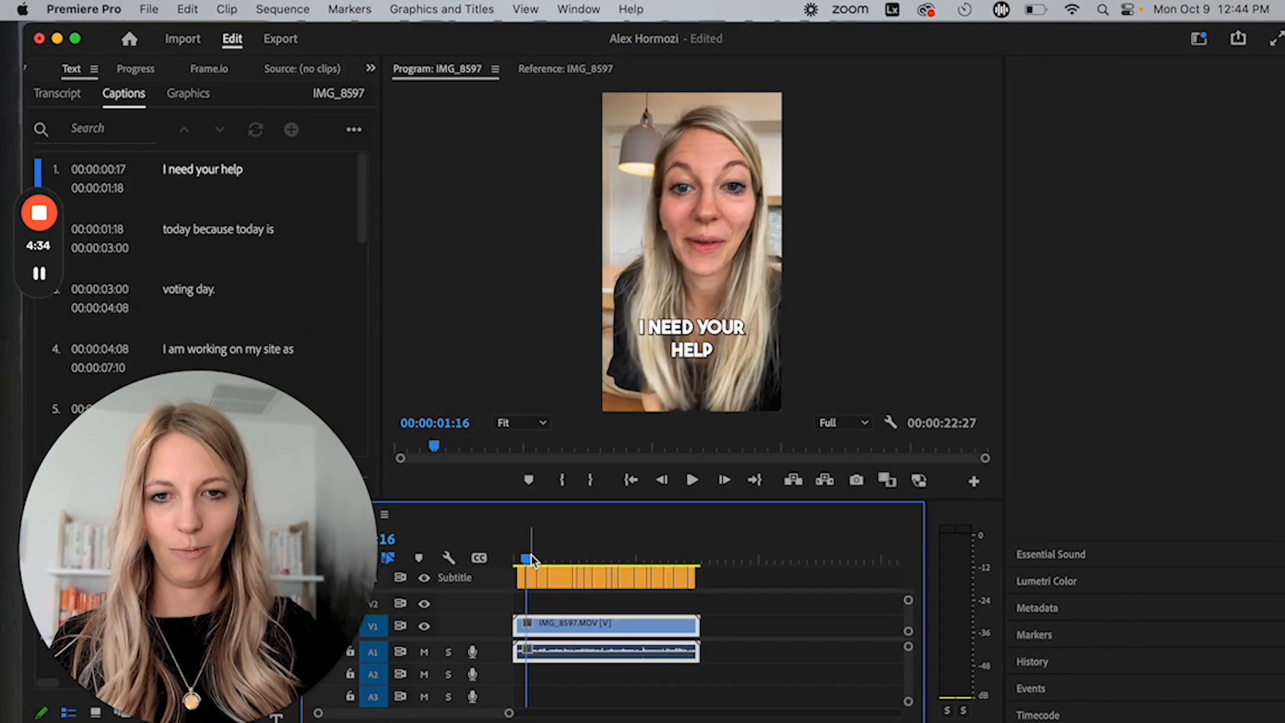
{"action": "key", "text": "space"}
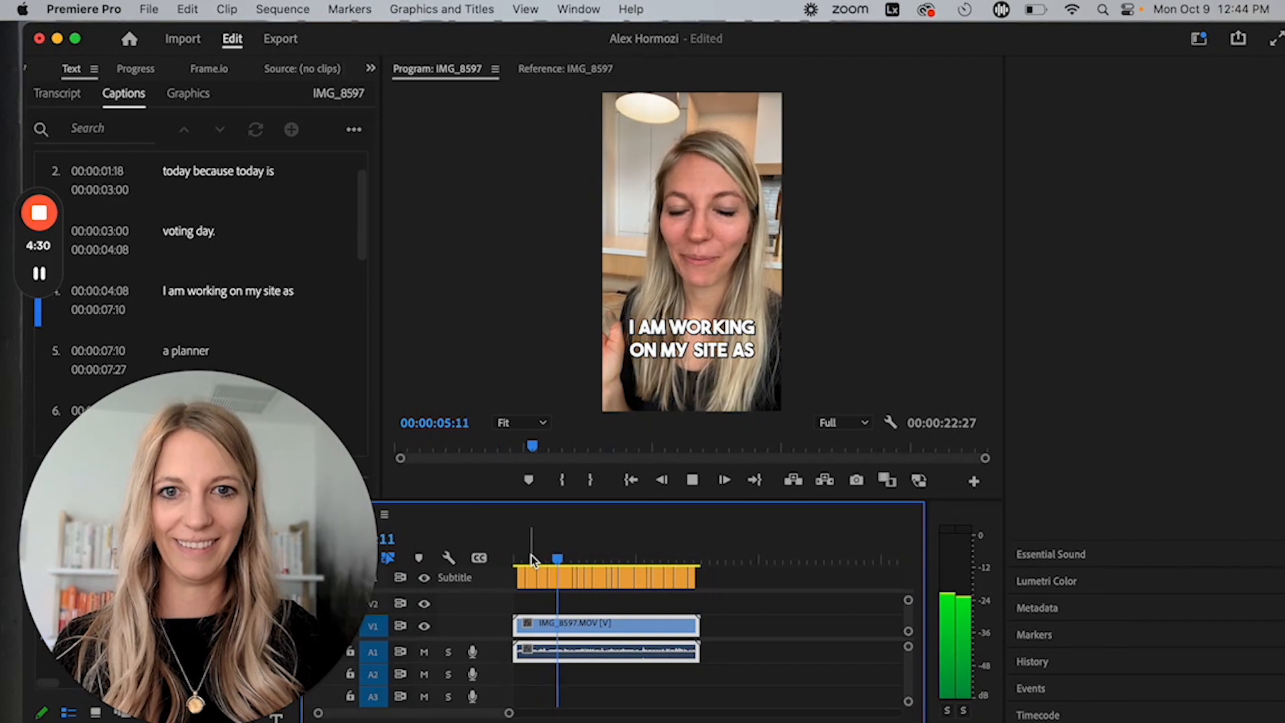
{"action": "key", "text": "space"}
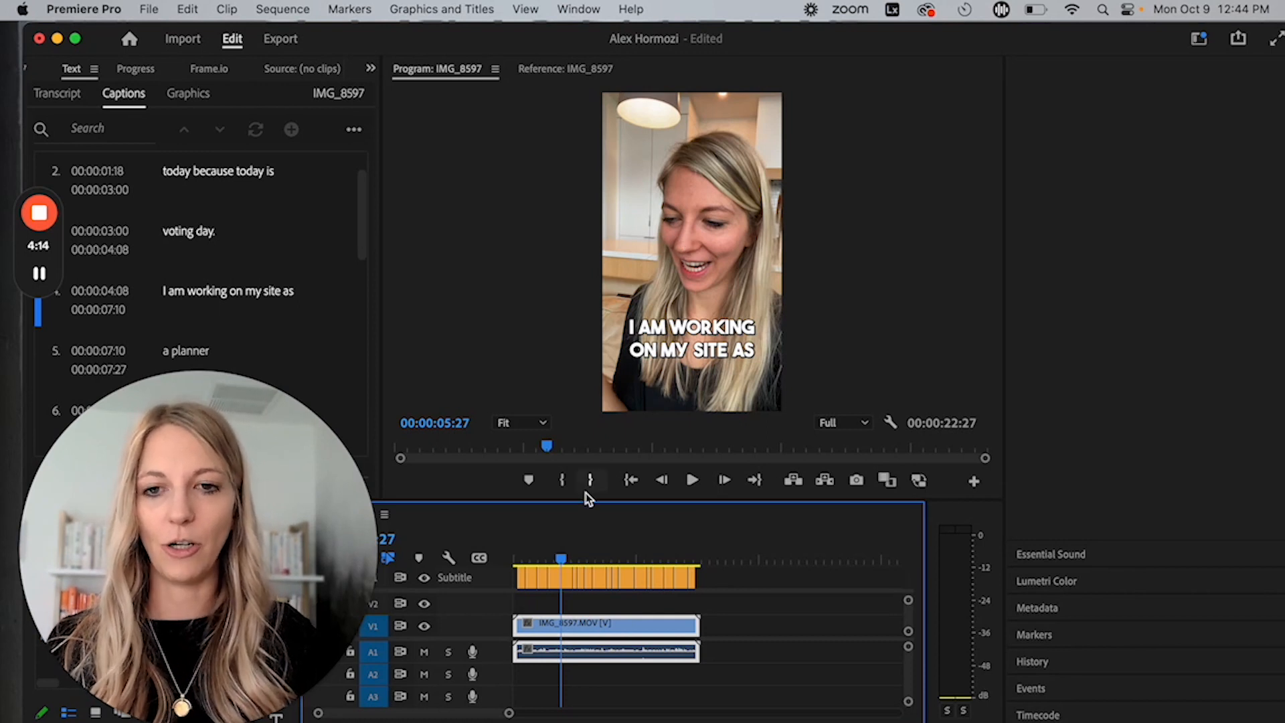
Recolour only the word "voting" in the "voting day." caption with a bright red fill
{"action": "mouse_move", "coordinate": [561, 564]}
{"action": "left_mouse_down"}
{"action": "mouse_move", "coordinate": [525, 564]}
{"action": "mouse_move", "coordinate": [540, 564]}
{"action": "left_mouse_up"}
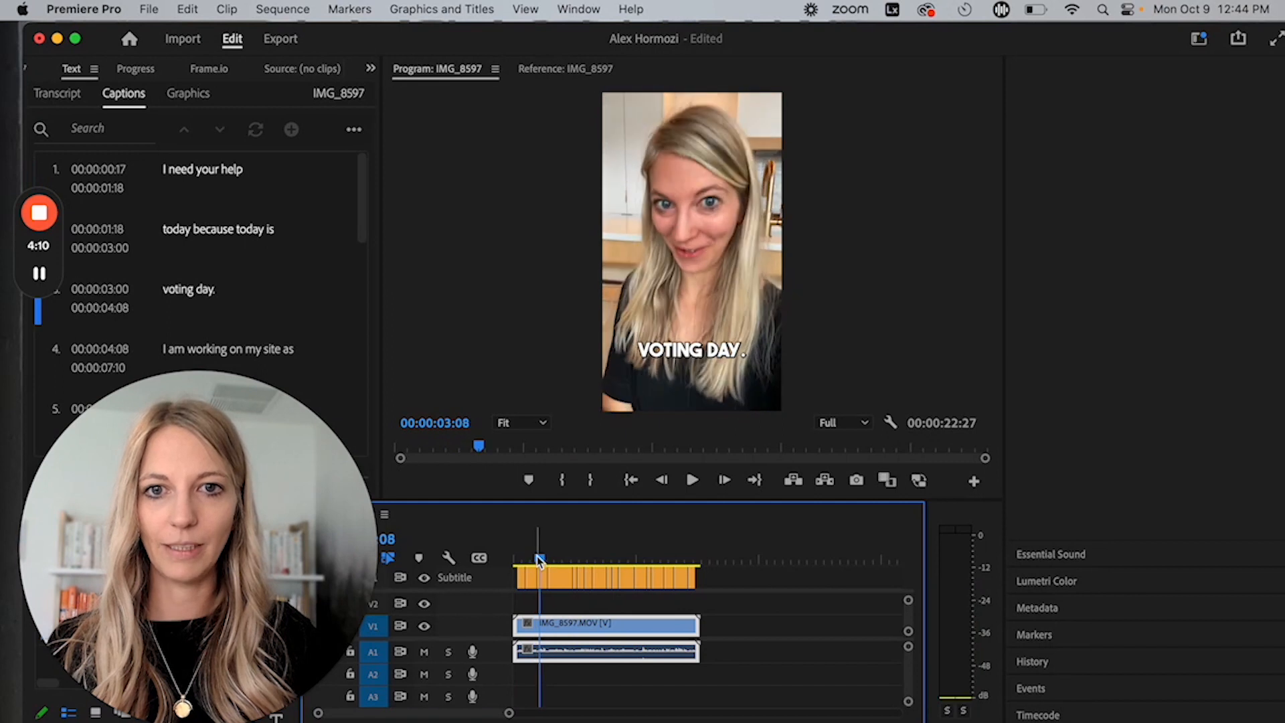
{"action": "left_click", "coordinate": [674, 360]}
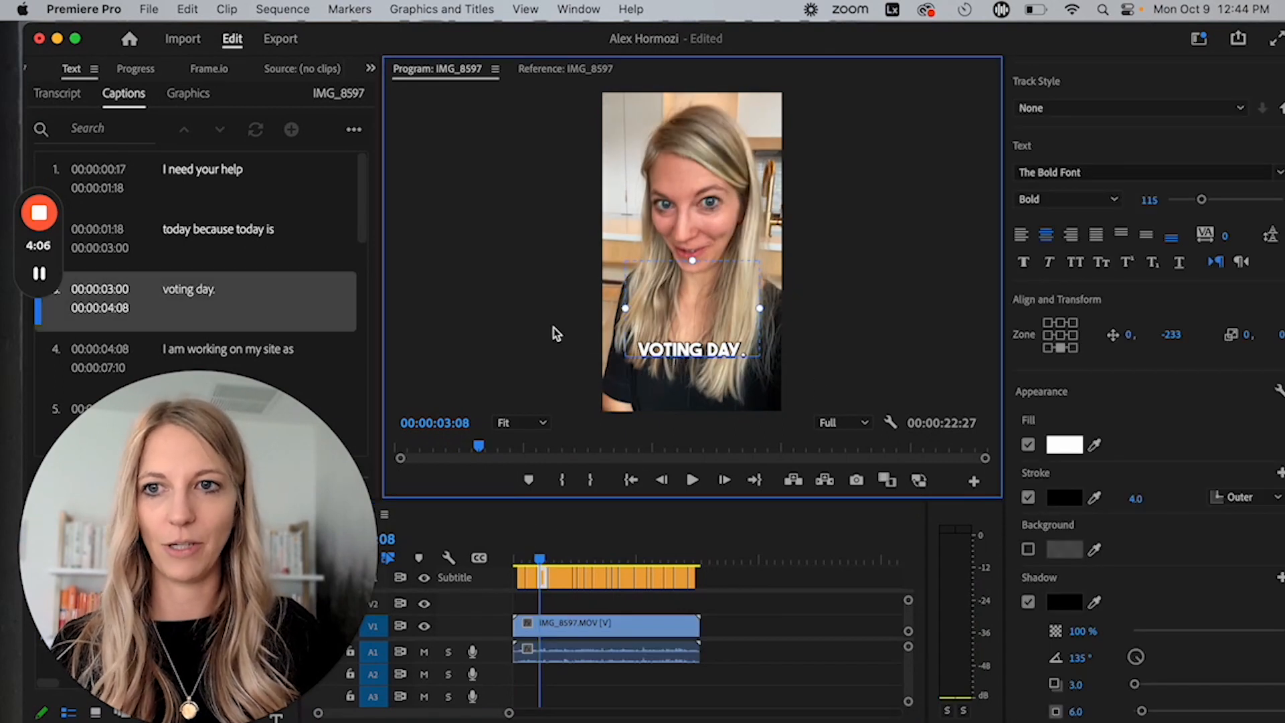
{"action": "double_click", "coordinate": [688, 349]}
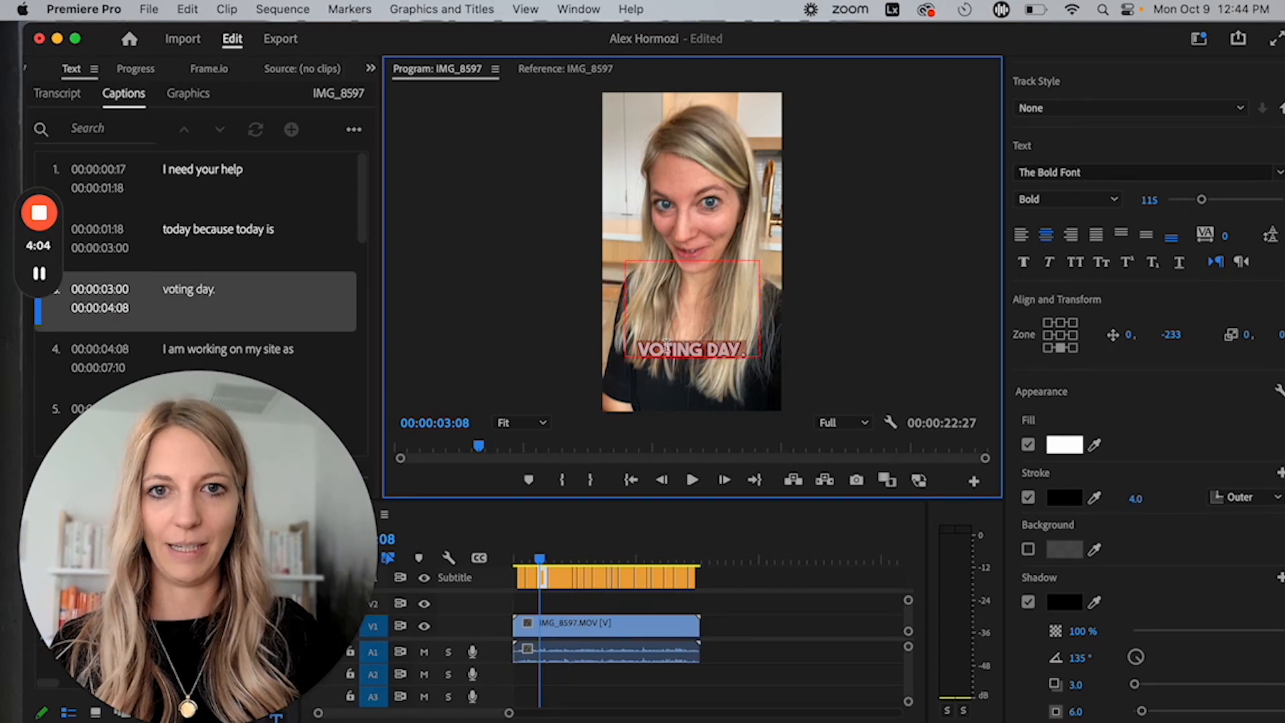
{"action": "double_click", "coordinate": [666, 348]}
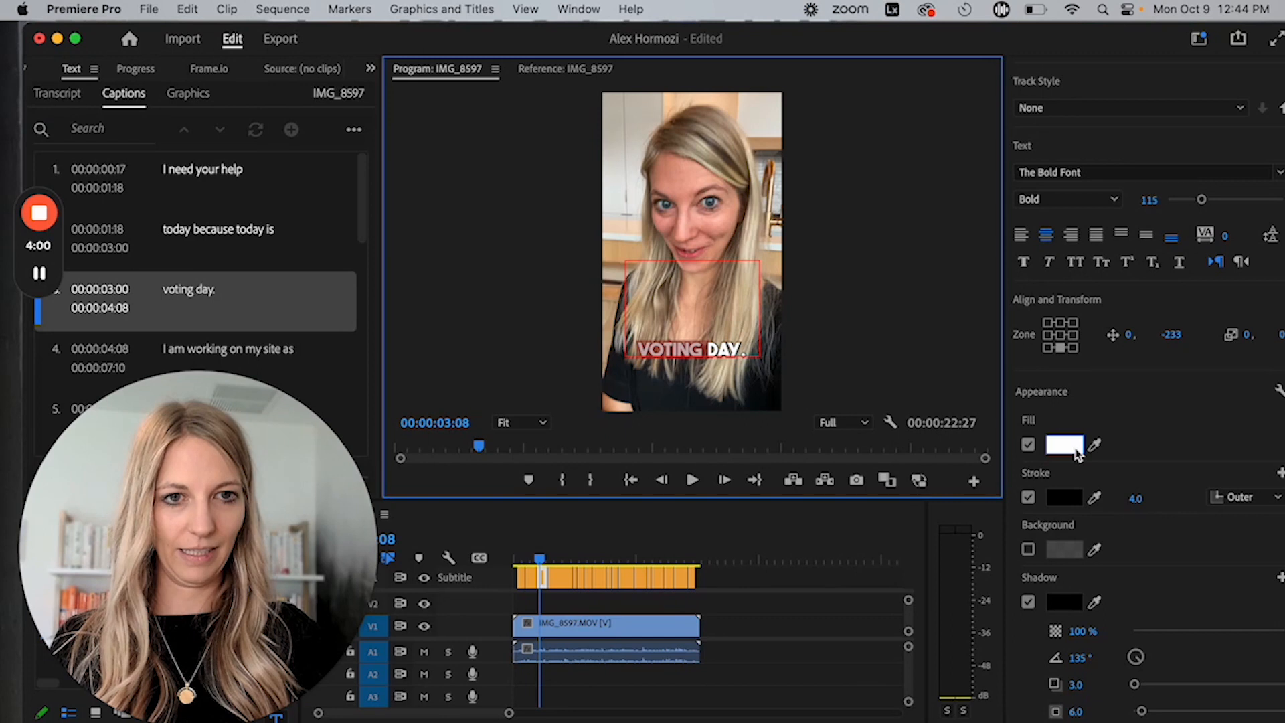
{"action": "left_click", "coordinate": [1075, 450]}
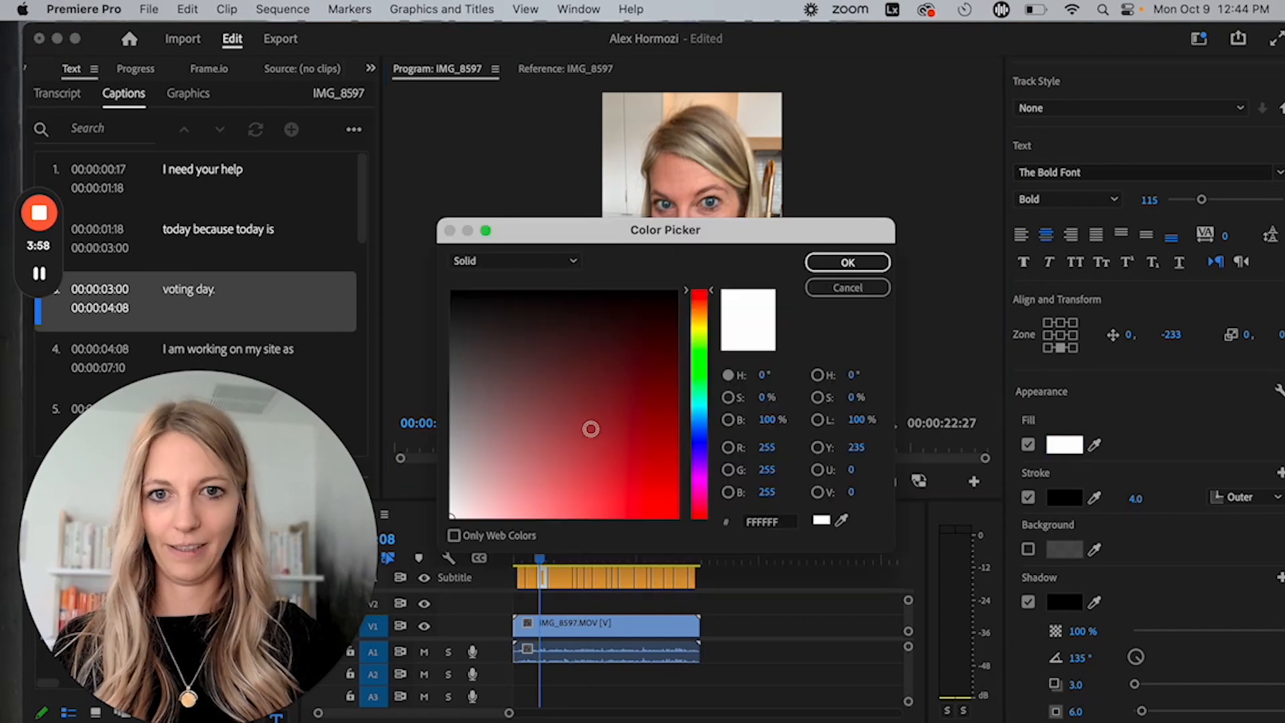
{"action": "left_click_drag", "start_coordinate": [591, 429], "coordinate": [678, 291]}
{"action": "left_click", "coordinate": [855, 266]}
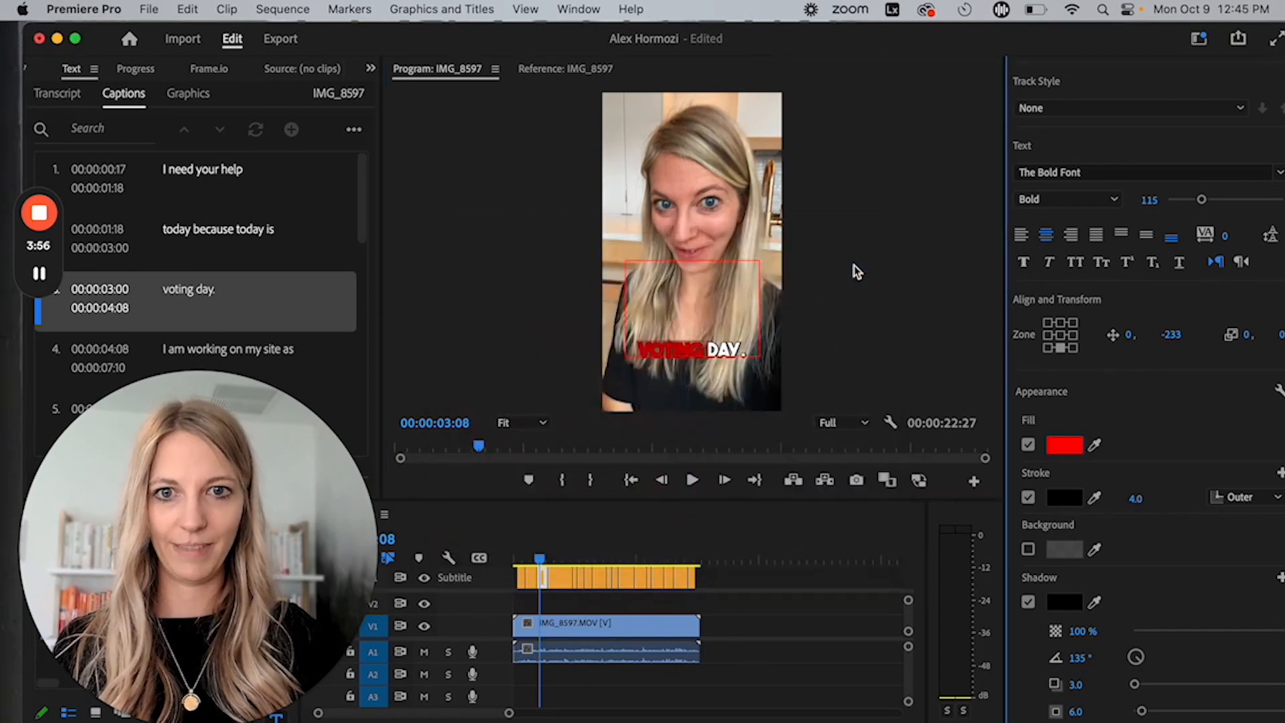
Play the video around the "voting day." caption to check the red word
{"action": "left_click", "coordinate": [538, 558]}
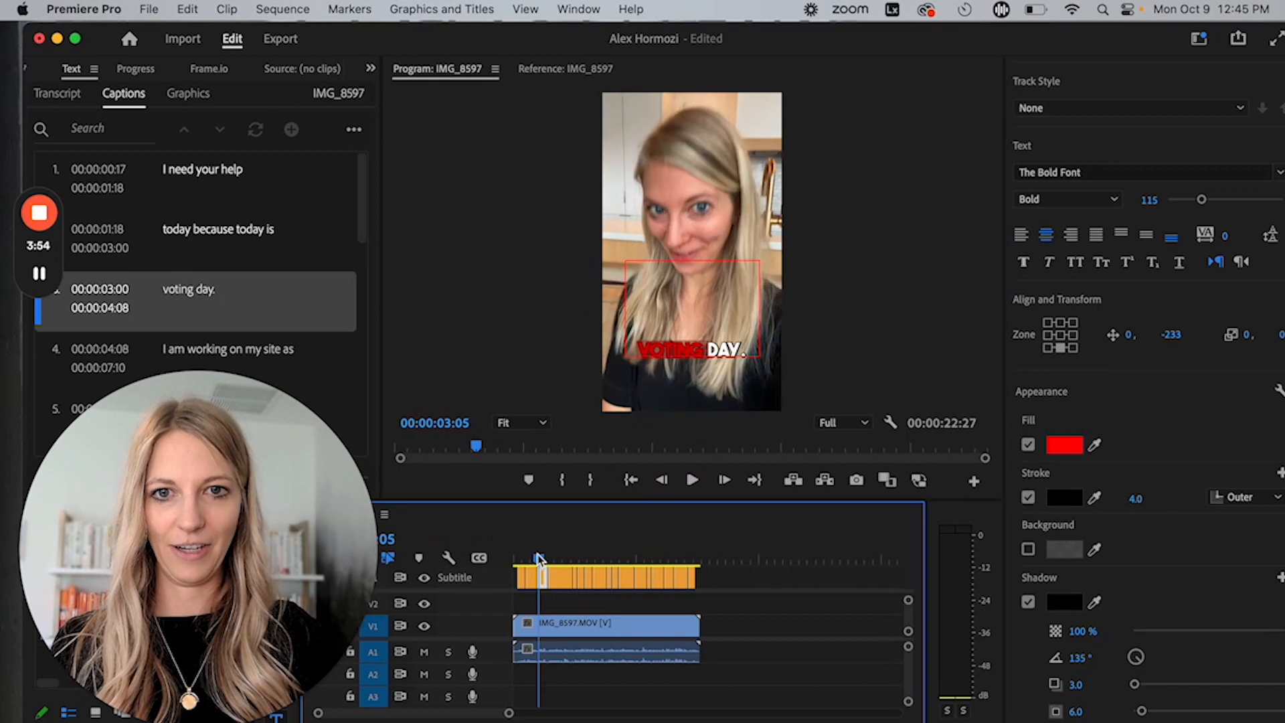
{"action": "key", "text": "space"}
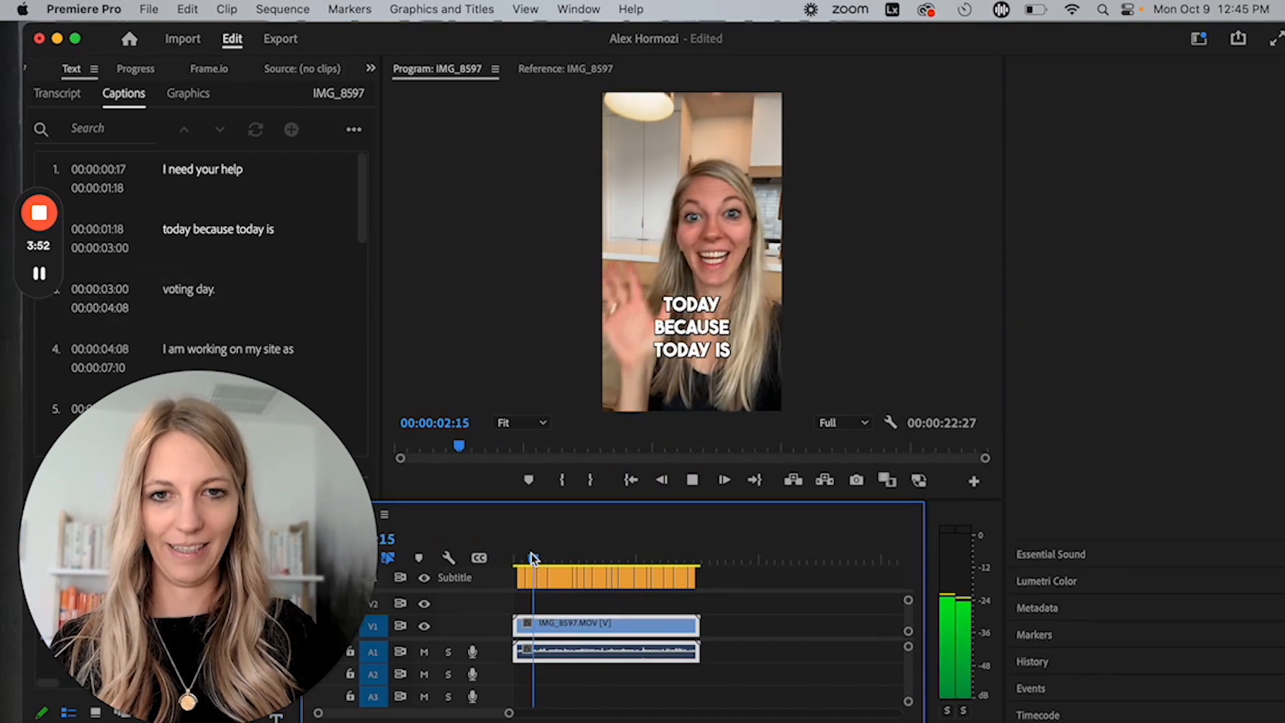
{"action": "key", "text": "space"}
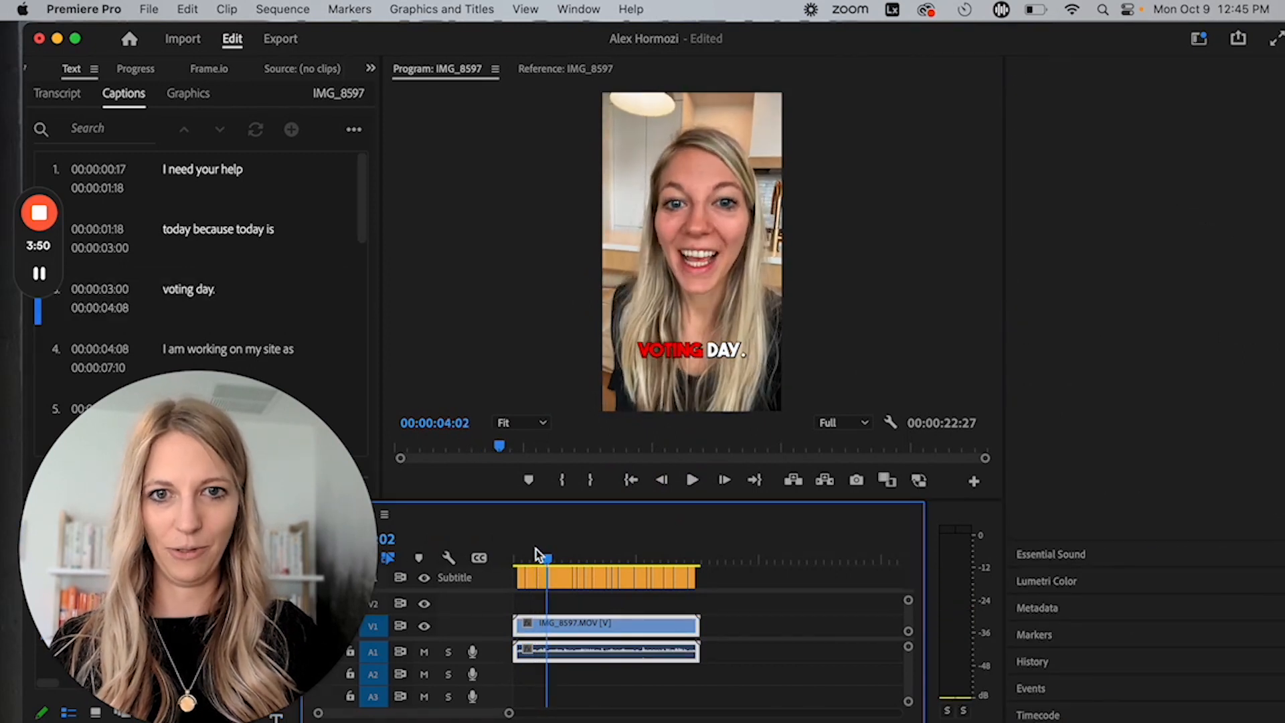
Recolour the word "day." in the "voting day." caption with a bright green fill (1FFF00)
{"action": "left_click", "coordinate": [728, 354]}
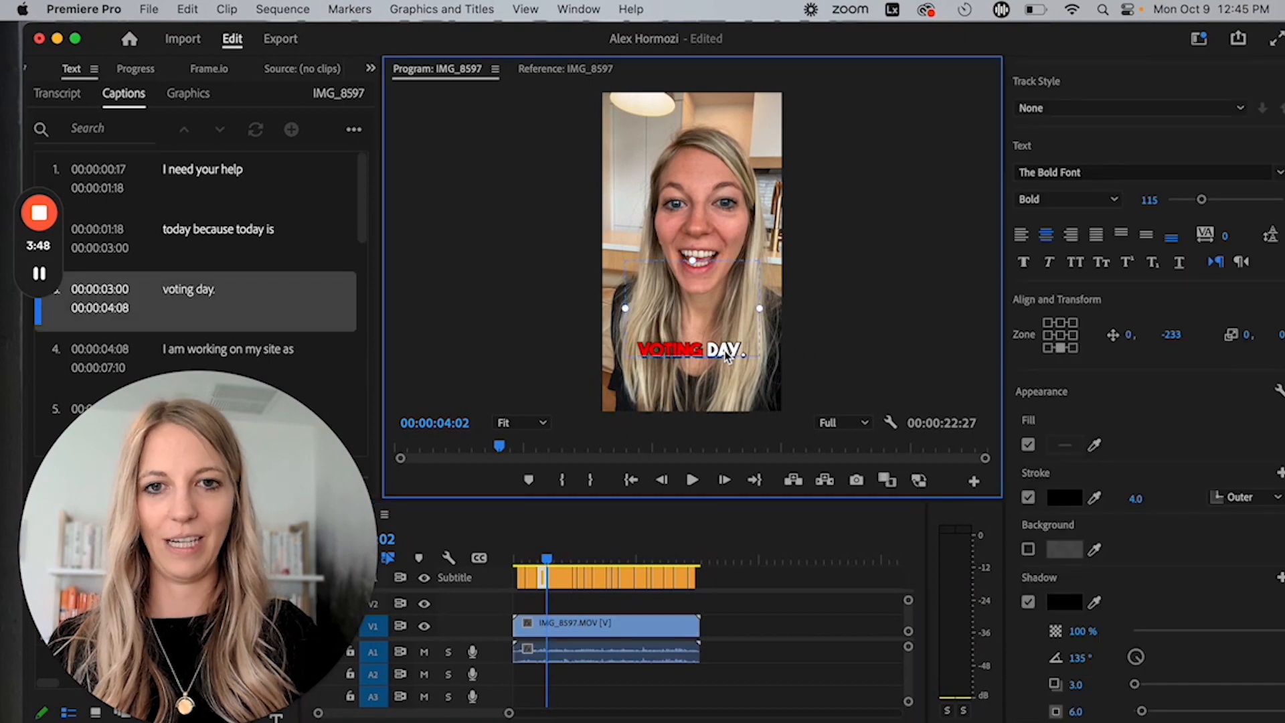
{"action": "double_click", "coordinate": [728, 353]}
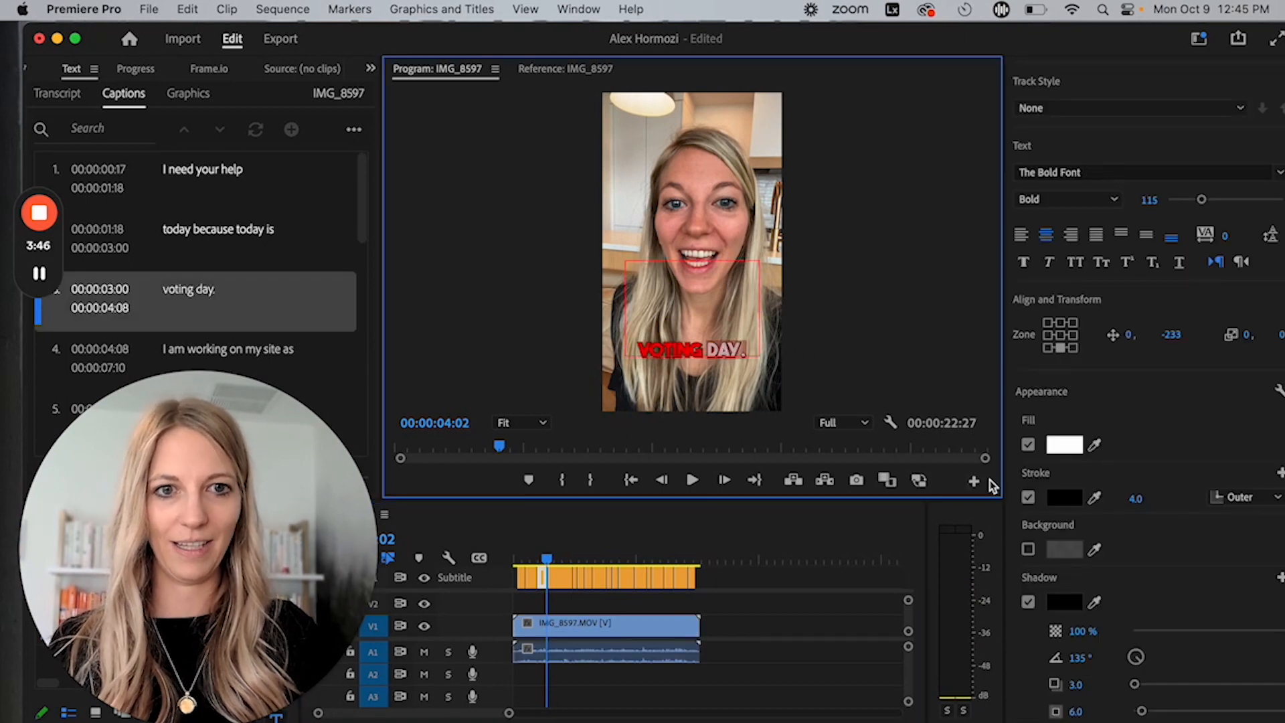
{"action": "left_click", "coordinate": [1065, 445]}
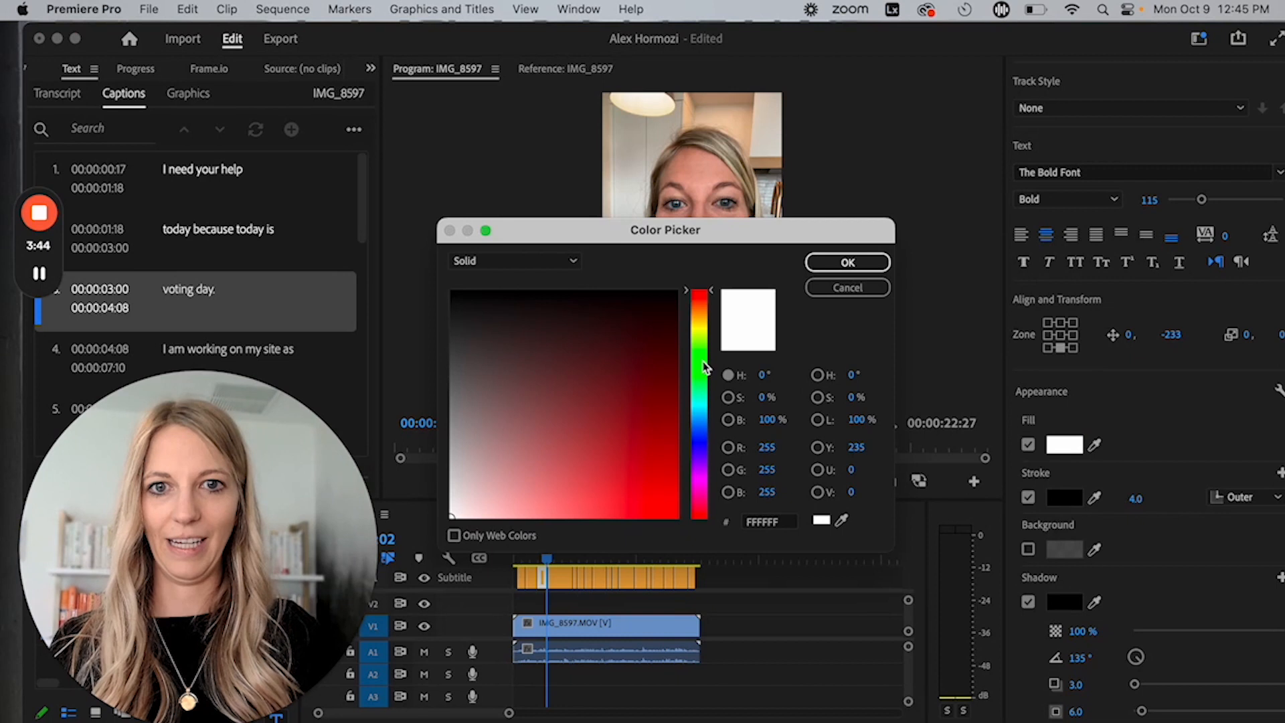
{"action": "left_click", "coordinate": [704, 362]}
{"action": "left_click_drag", "start_coordinate": [624, 401], "coordinate": [678, 291]}
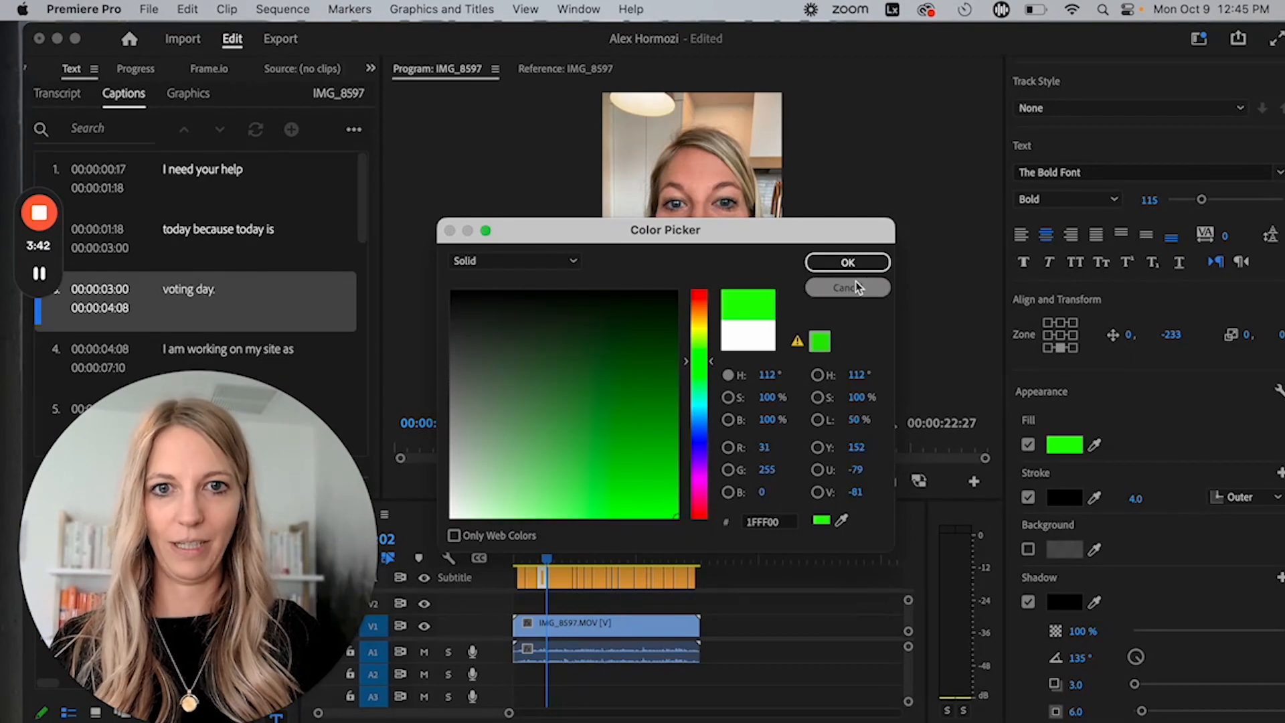
{"action": "left_click", "coordinate": [848, 263]}
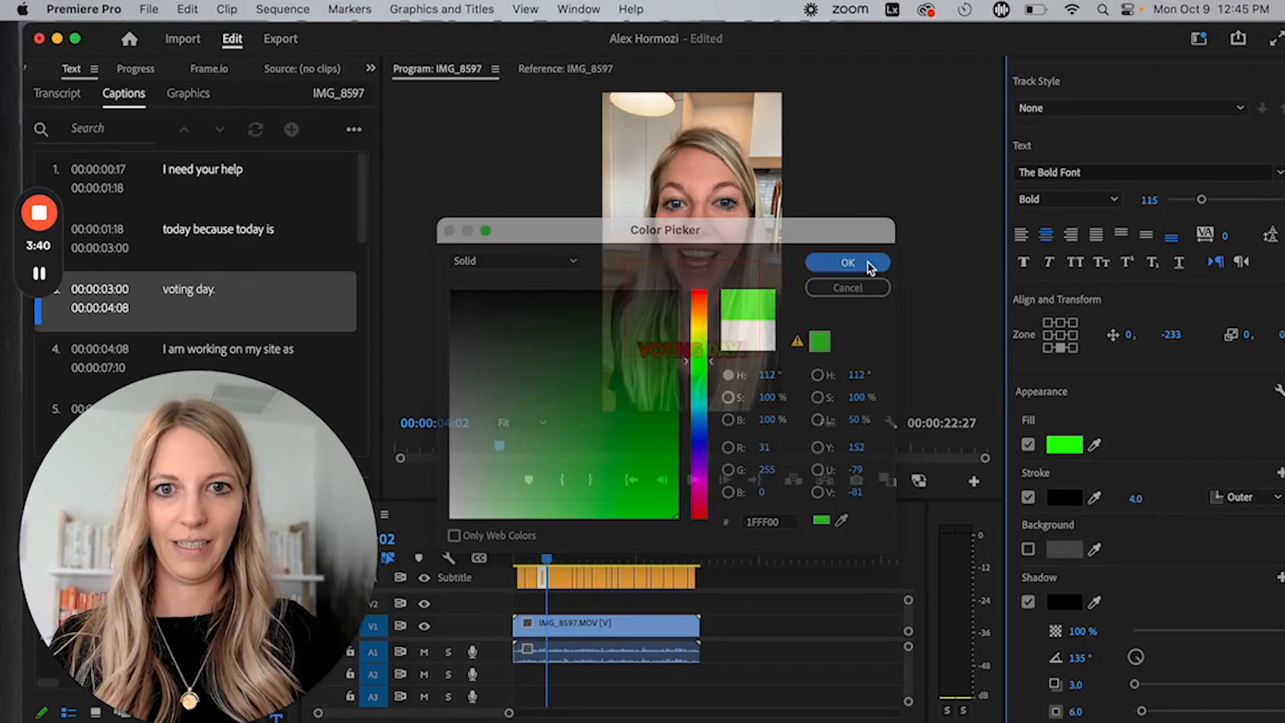
Play the two-coloured caption and a section around 13 seconds to review the captions
{"action": "left_click_drag", "start_coordinate": [549, 565], "coordinate": [533, 565]}
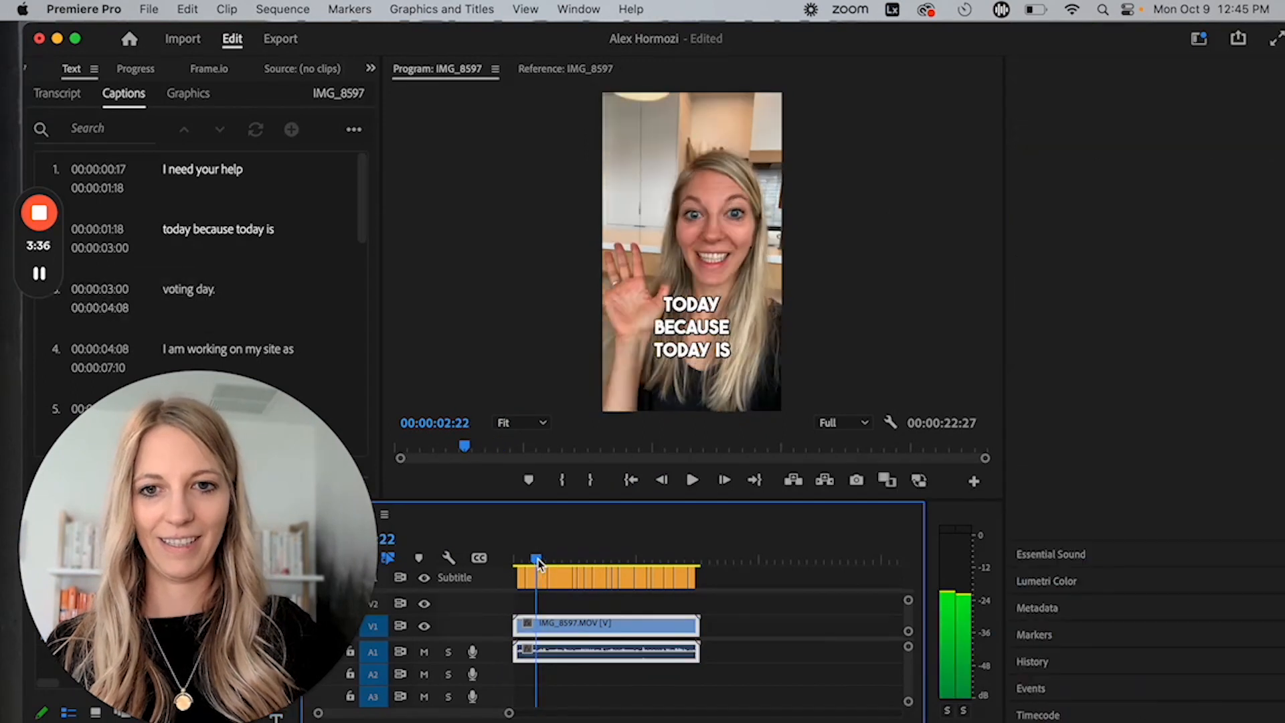
{"action": "key", "text": "space"}
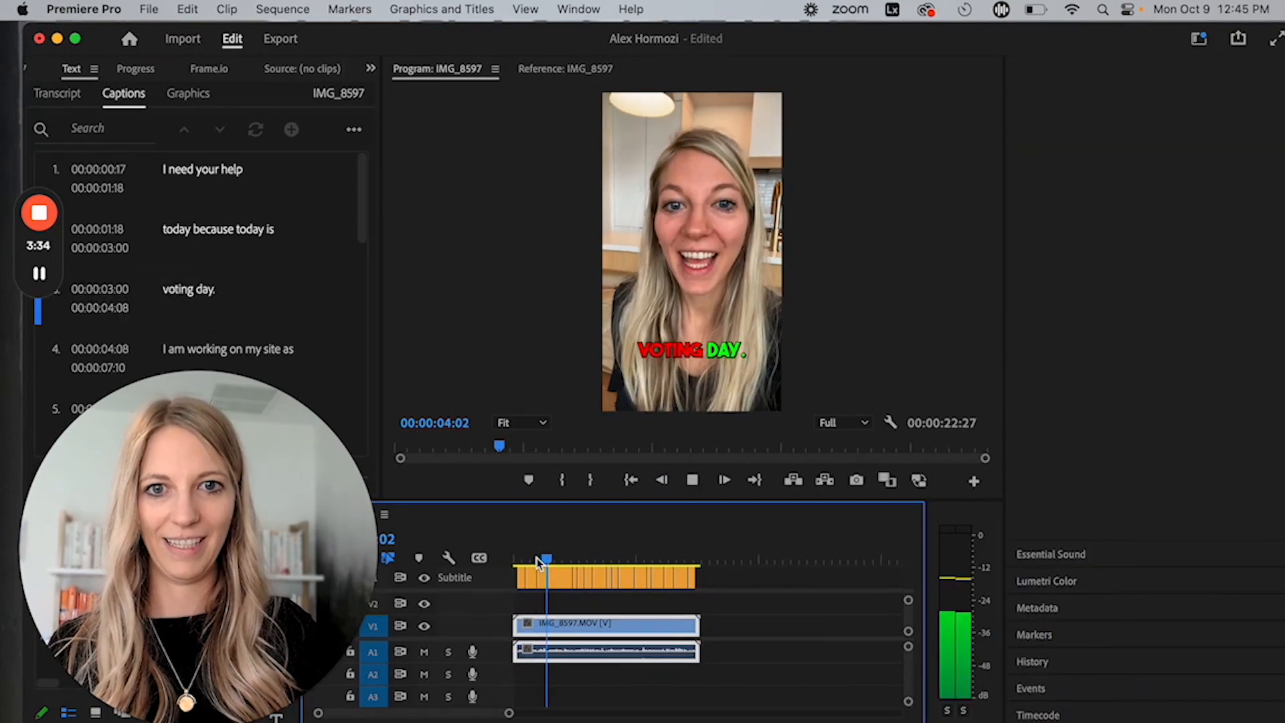
{"action": "left_click", "coordinate": [615, 561]}
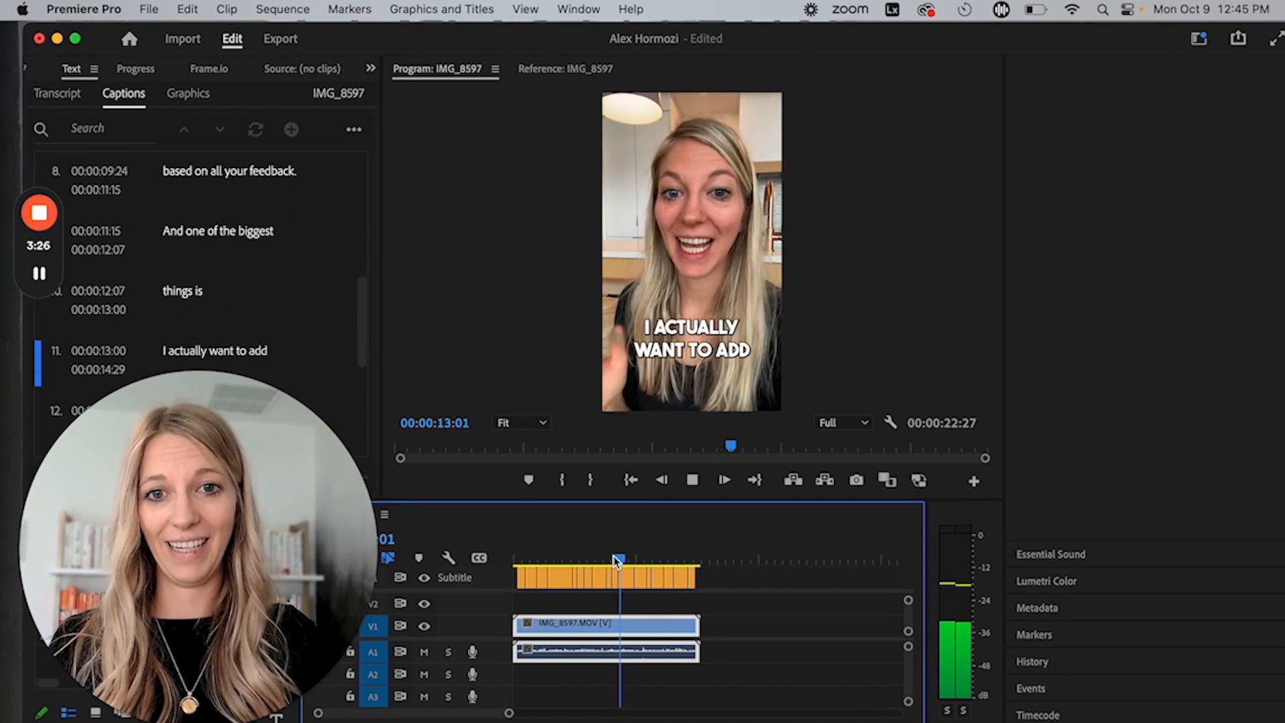
{"action": "key", "text": "space"}
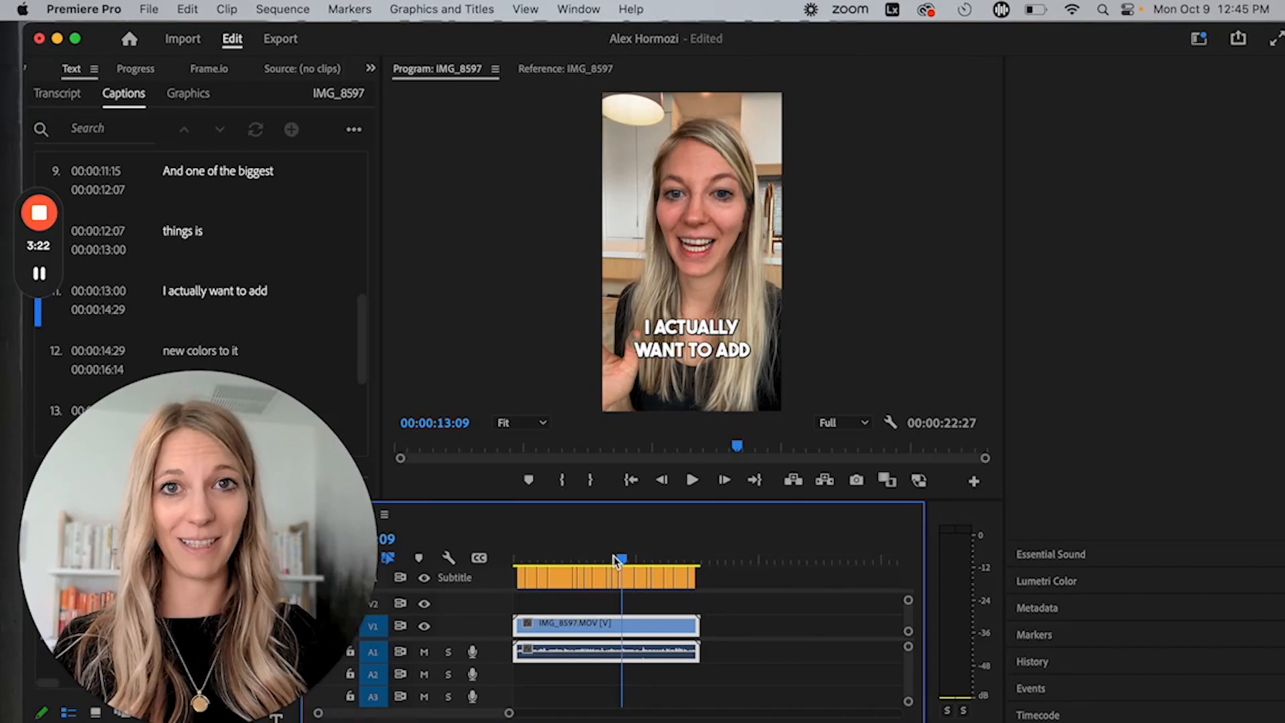
Open the export settings for the captioned IMG_8597 sequence
{"action": "left_click", "coordinate": [288, 41]}
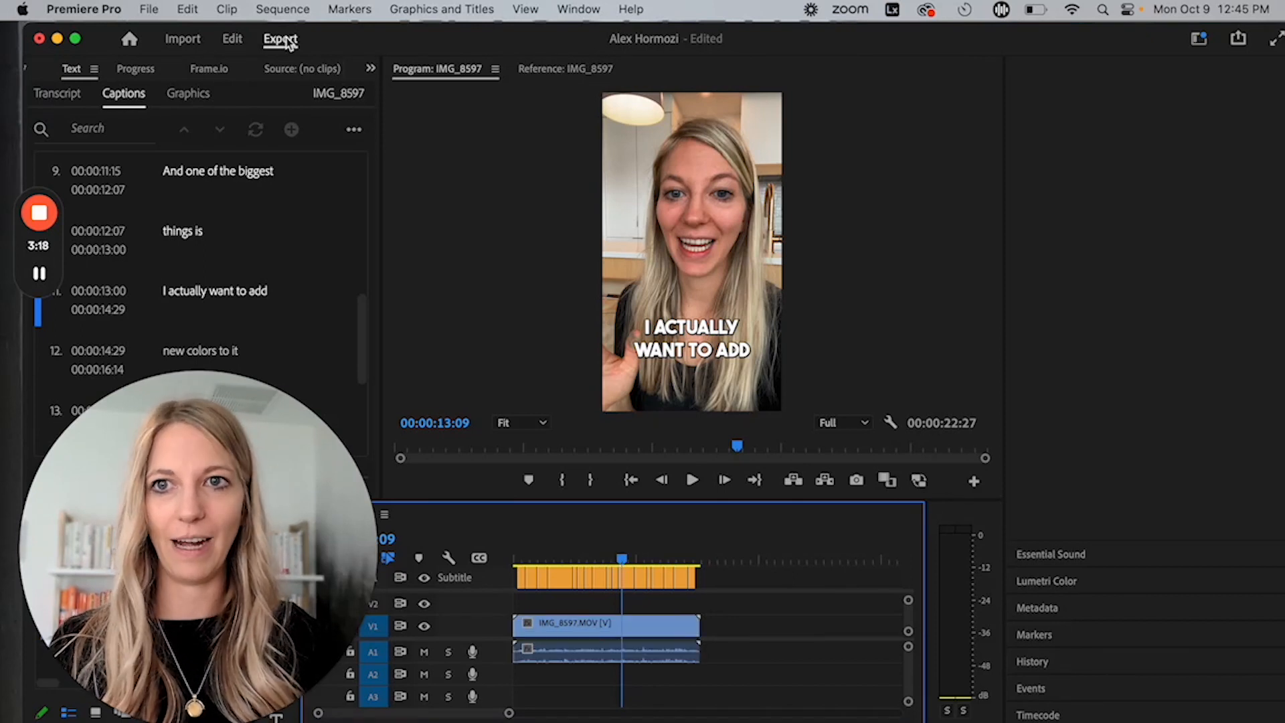